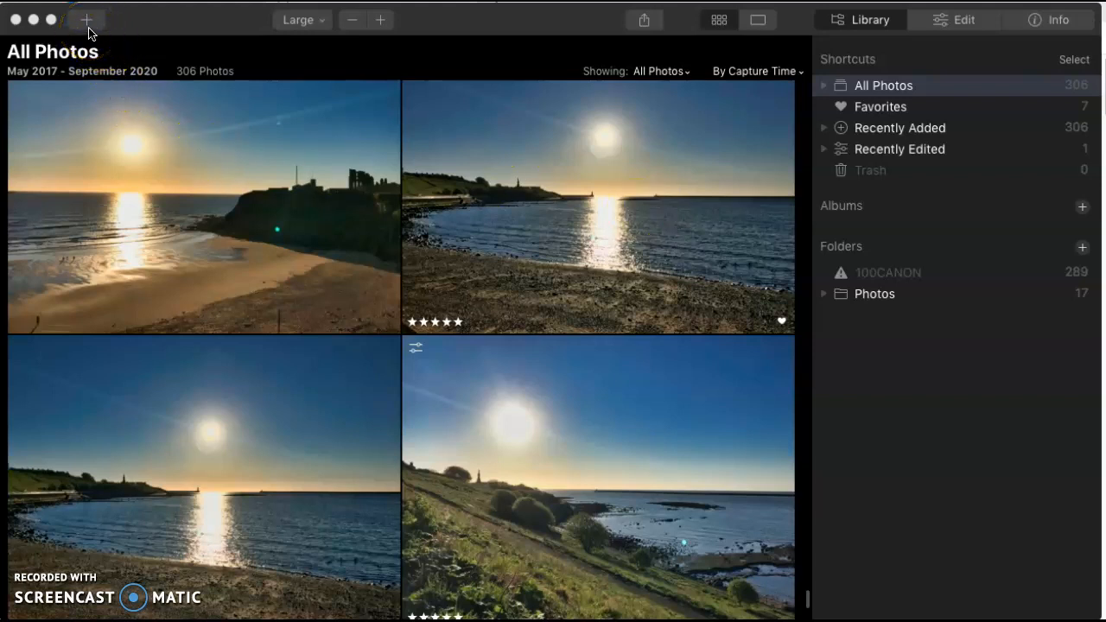
# Import the image C89C4F02-80E8-4432-831F-9FC9146A88FA.jpeg from the Photos folder on the Desktop into the photo library
pyautogui.click(89, 27)
pyautogui.click(90, 26)
pyautogui.click(114, 73)
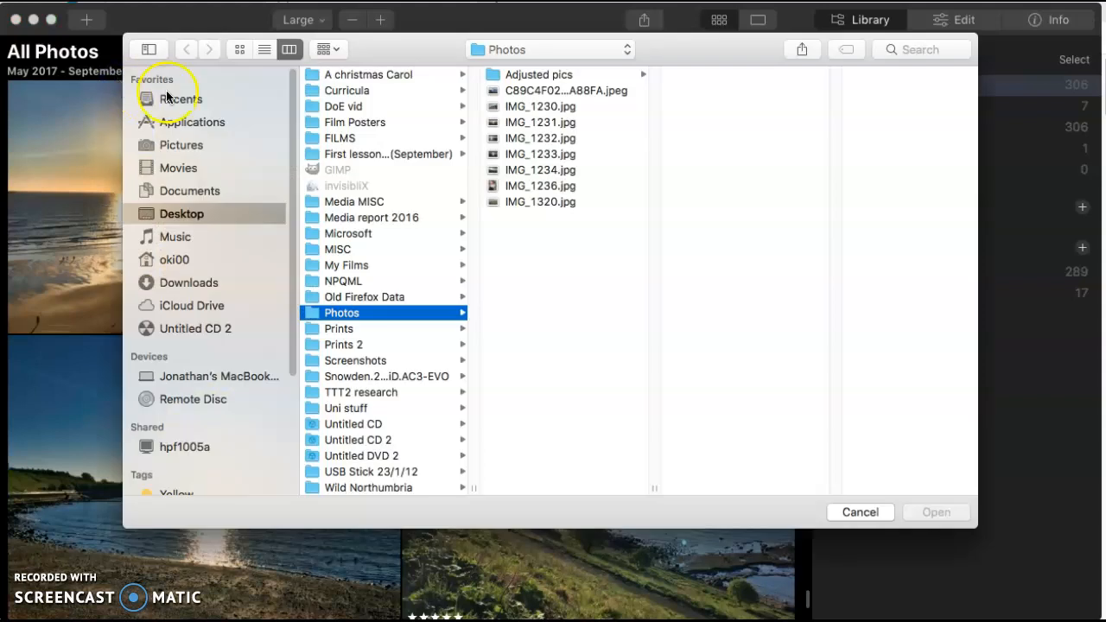
pyautogui.click(508, 92)
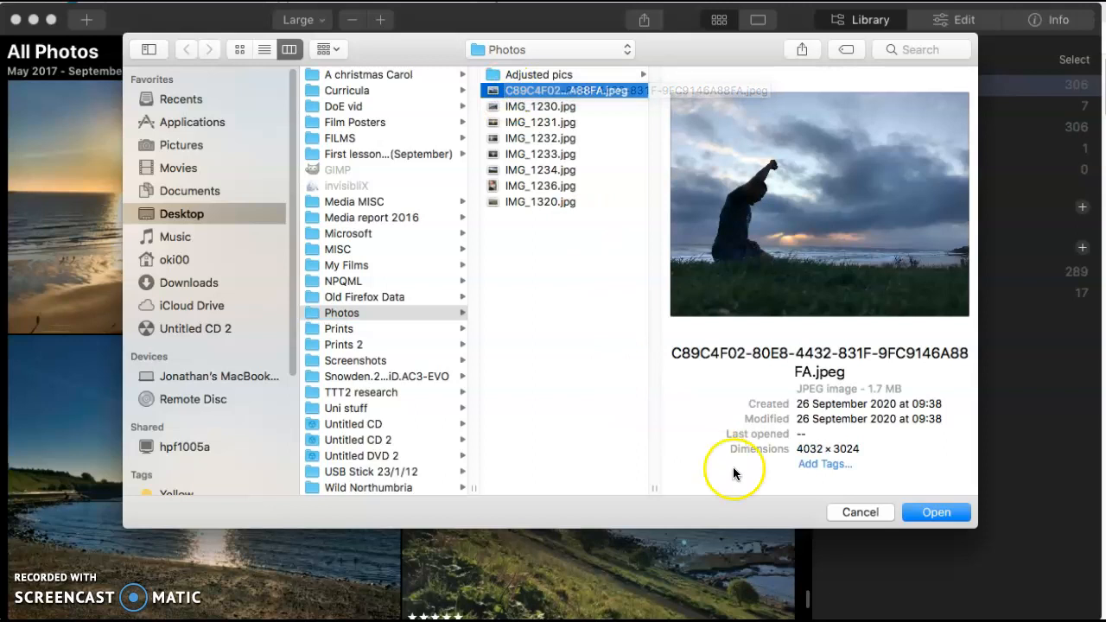
pyautogui.click(931, 516)
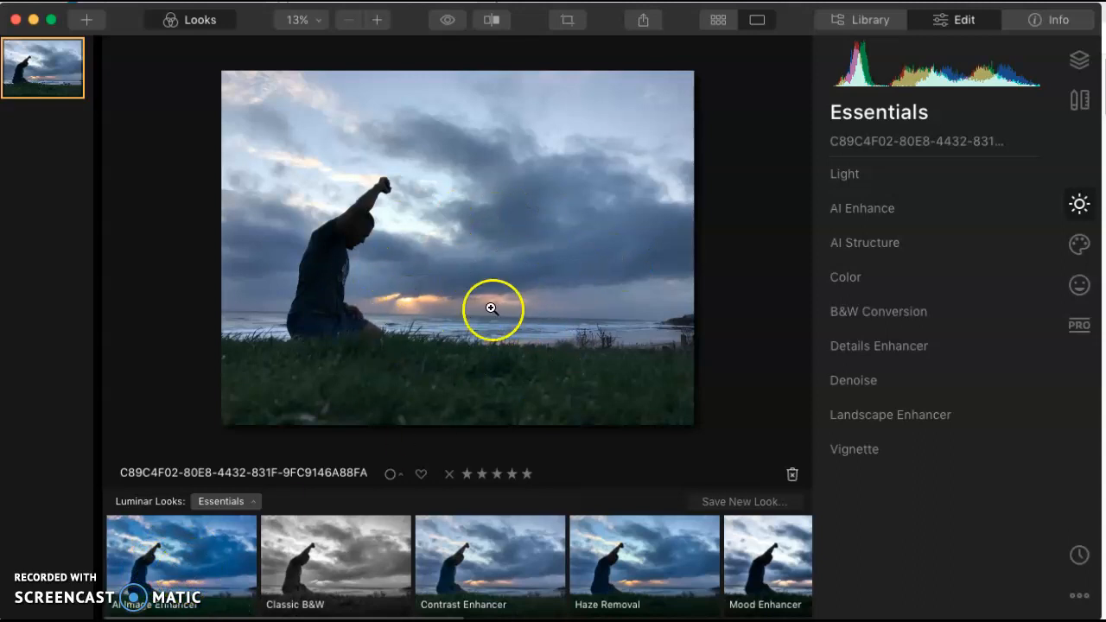
# Apply the AI Image Enhancer look to the photo and compare it with the original in the before/after view
pyautogui.click(185, 558)
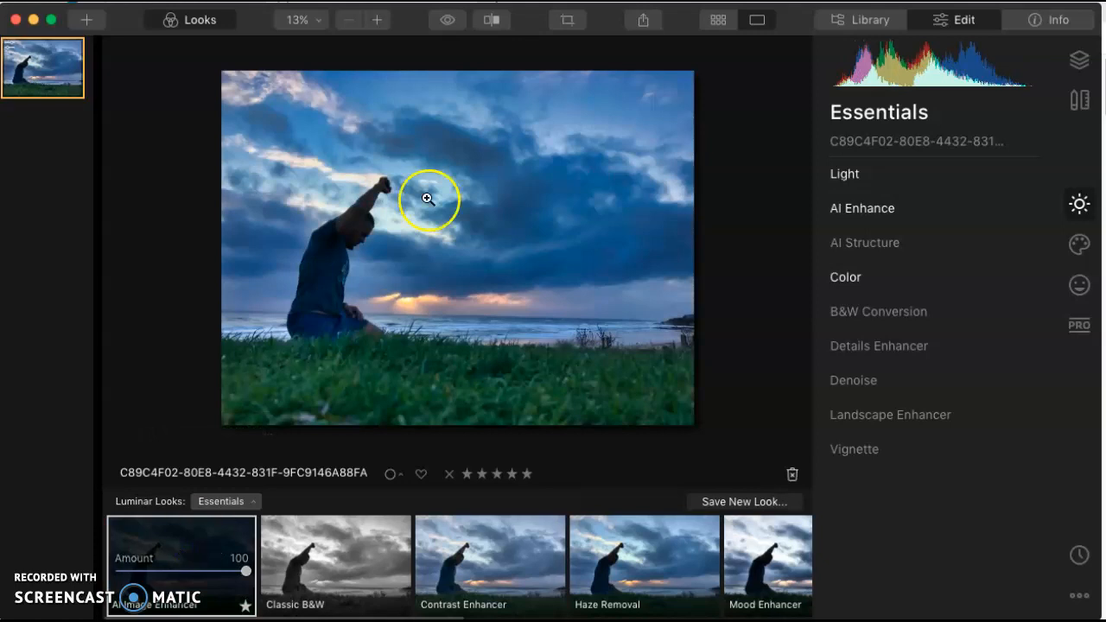
pyautogui.click(492, 20)
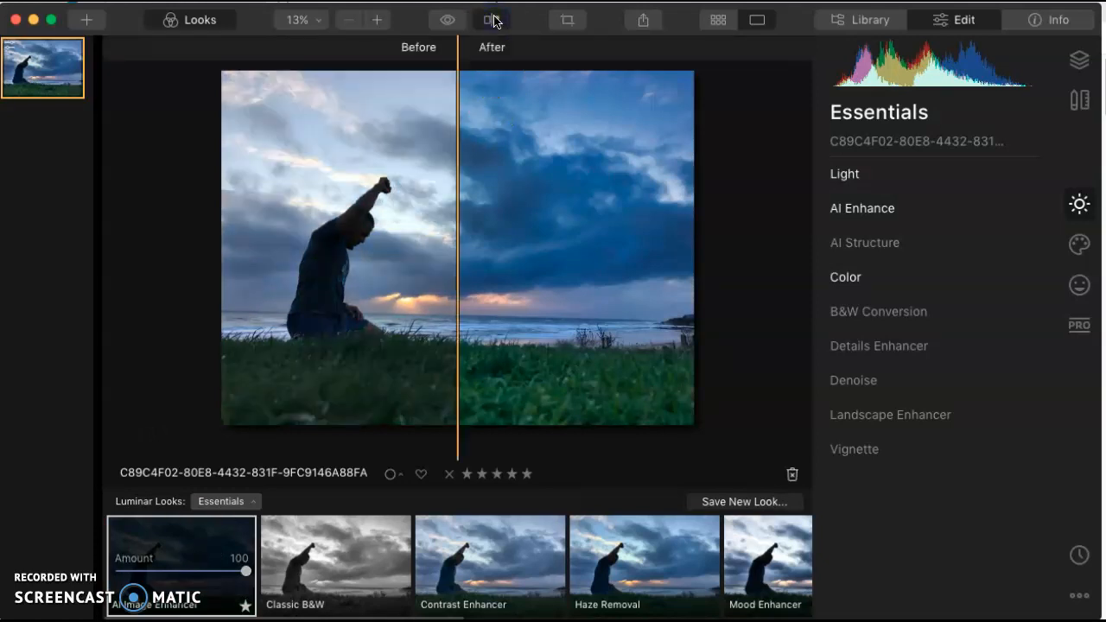
pyautogui.moveTo(456, 135); pyautogui.dragTo(368, 135)
pyautogui.moveTo(460, 143); pyautogui.dragTo(153, 254)
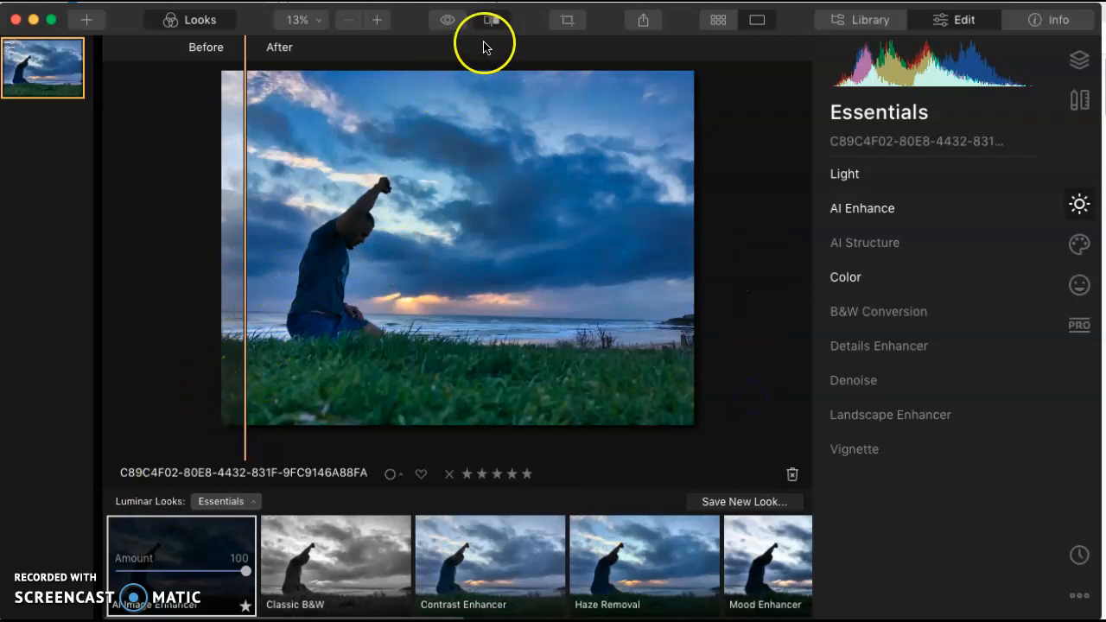
pyautogui.click(491, 20)
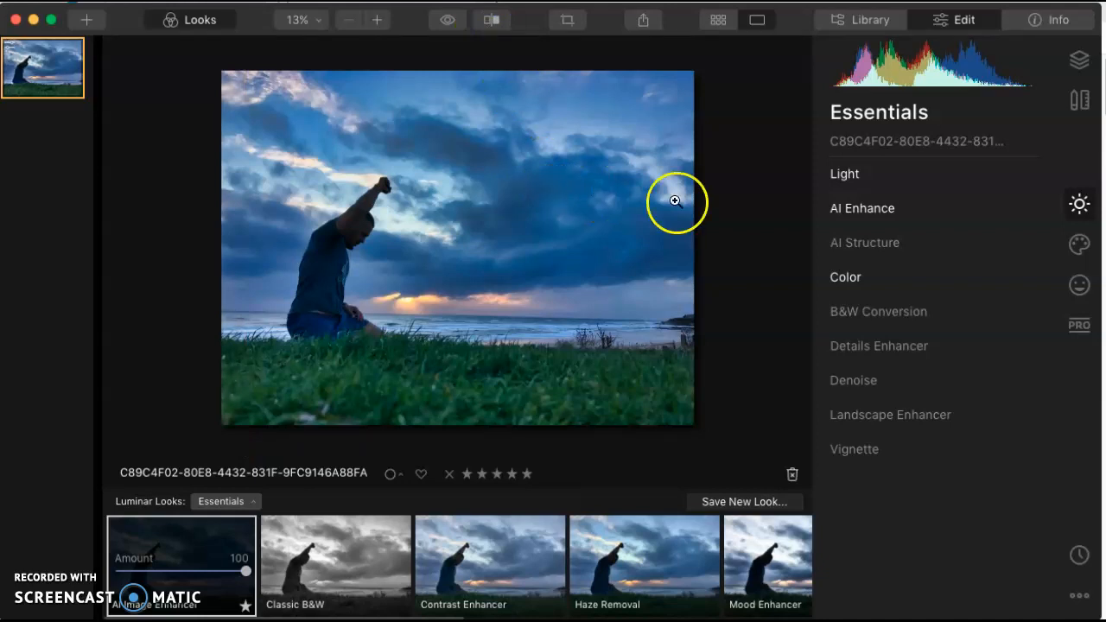
# In the AI Enhance settings, set AI Accent to 64 and AI Sky Enhancer to 91
pyautogui.click(907, 218)
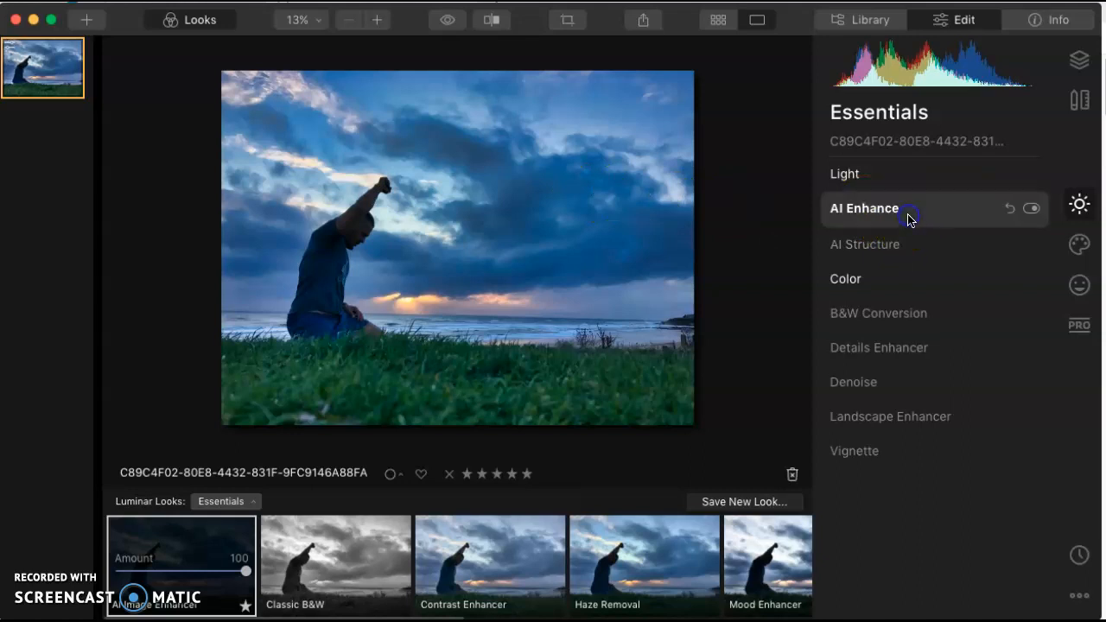
pyautogui.click(921, 285)
pyautogui.moveTo(922, 287); pyautogui.dragTo(999, 285)
pyautogui.click(963, 255)
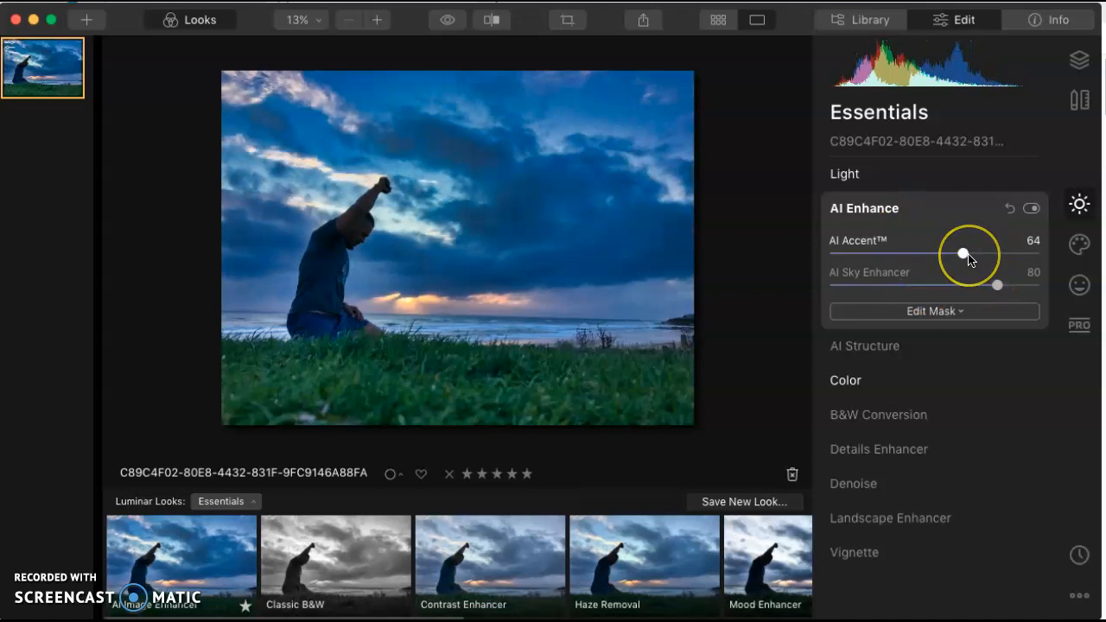
pyautogui.moveTo(997, 285); pyautogui.dragTo(1022, 287)
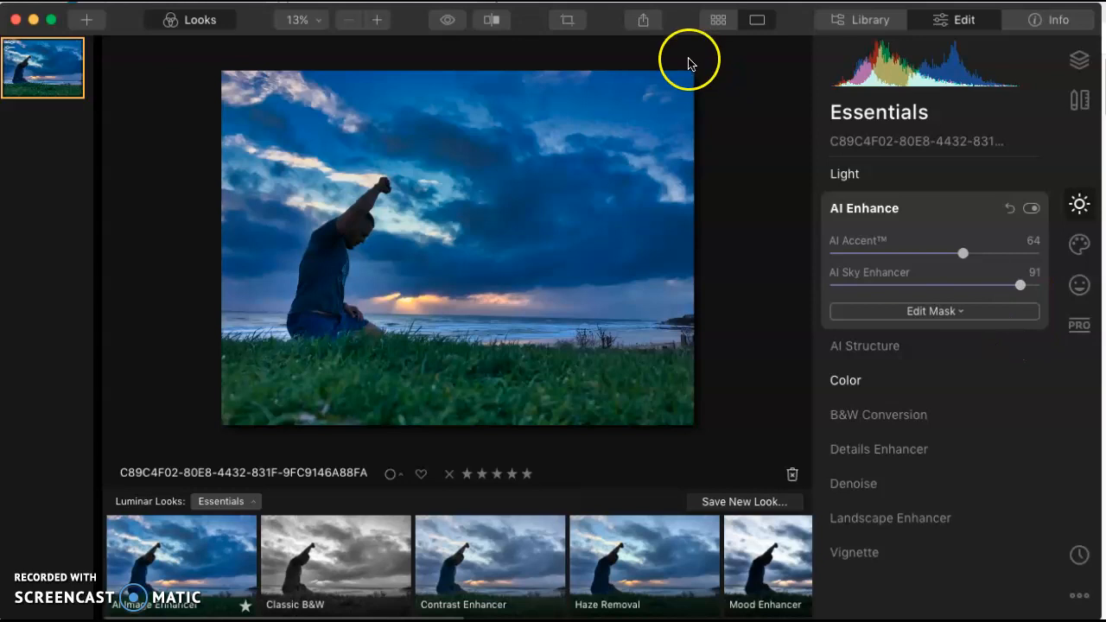
# Crop the photo to a portrait frame closely around the kneeling man with the raised arm
pyautogui.click(573, 23)
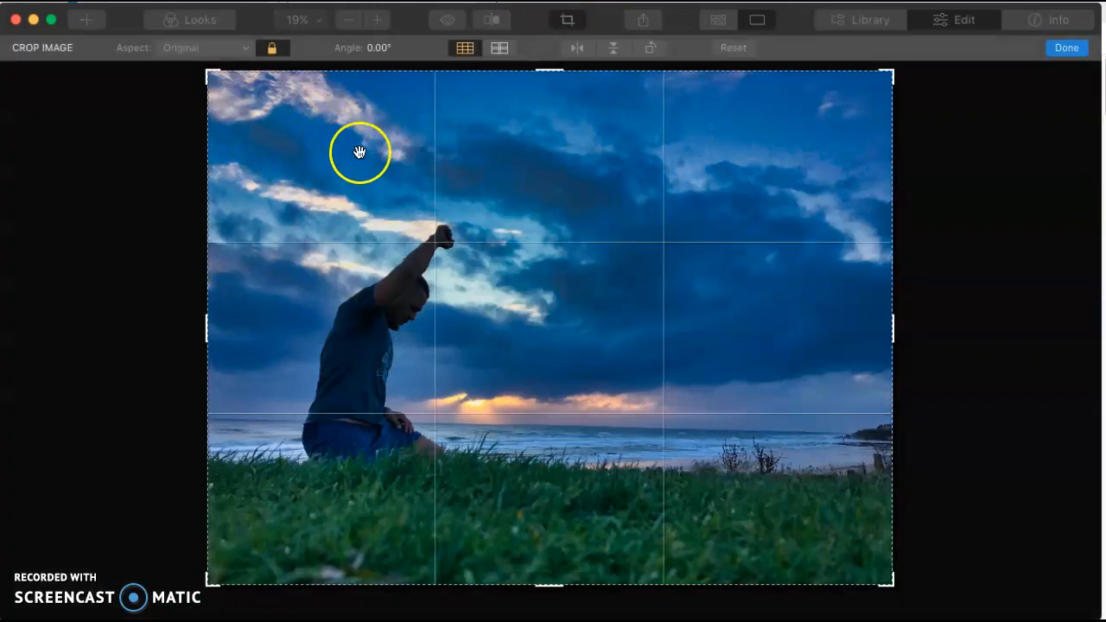
pyautogui.moveTo(888, 582); pyautogui.dragTo(746, 561)
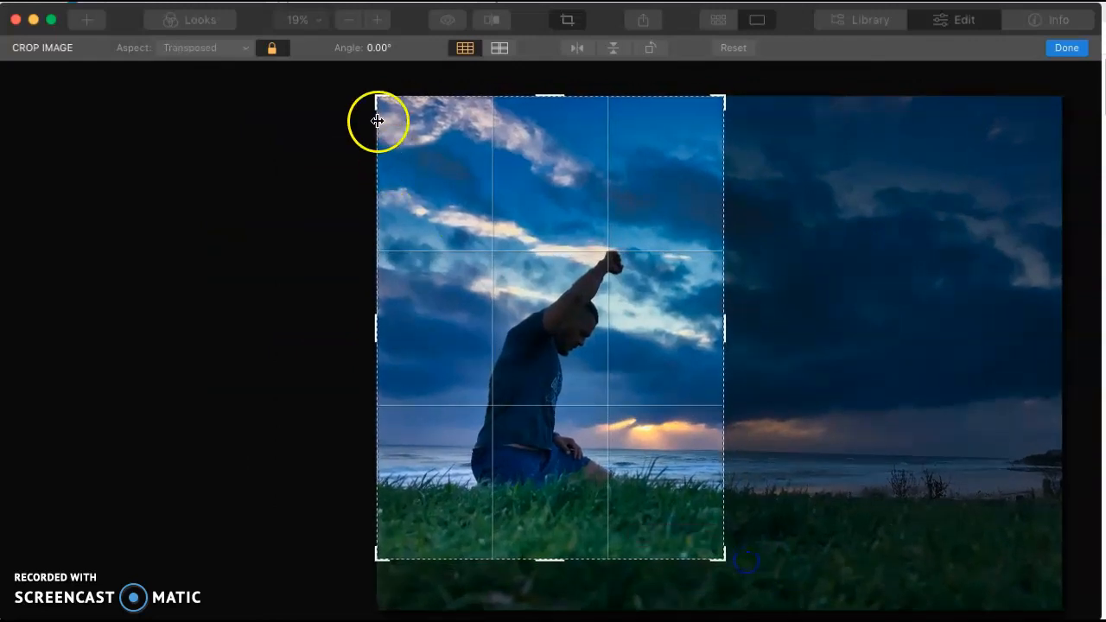
pyautogui.moveTo(378, 101); pyautogui.dragTo(422, 107)
pyautogui.moveTo(511, 302); pyautogui.dragTo(518, 357)
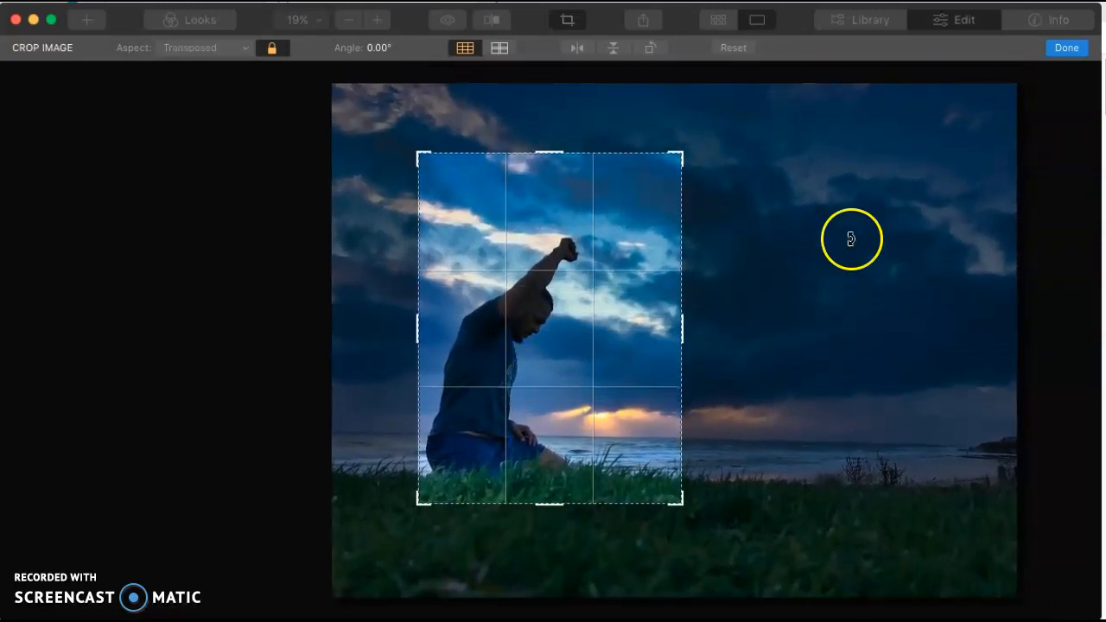
pyautogui.click(1053, 49)
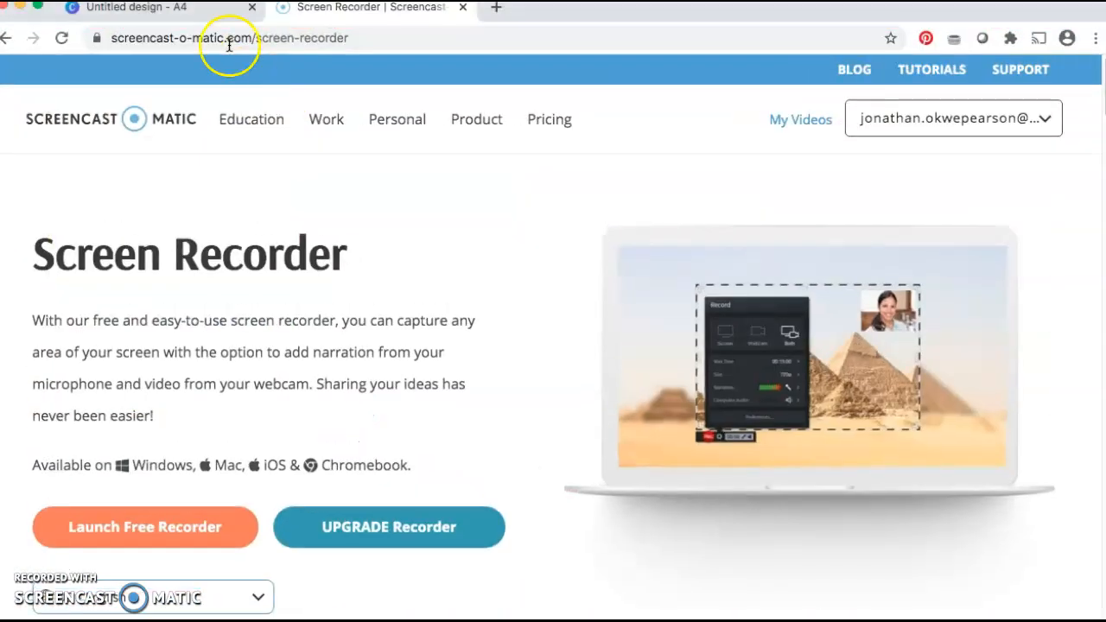
# Switch to the untitled A4 design in Canva and browse the available magazine cover templates
pyautogui.click(185, 10)
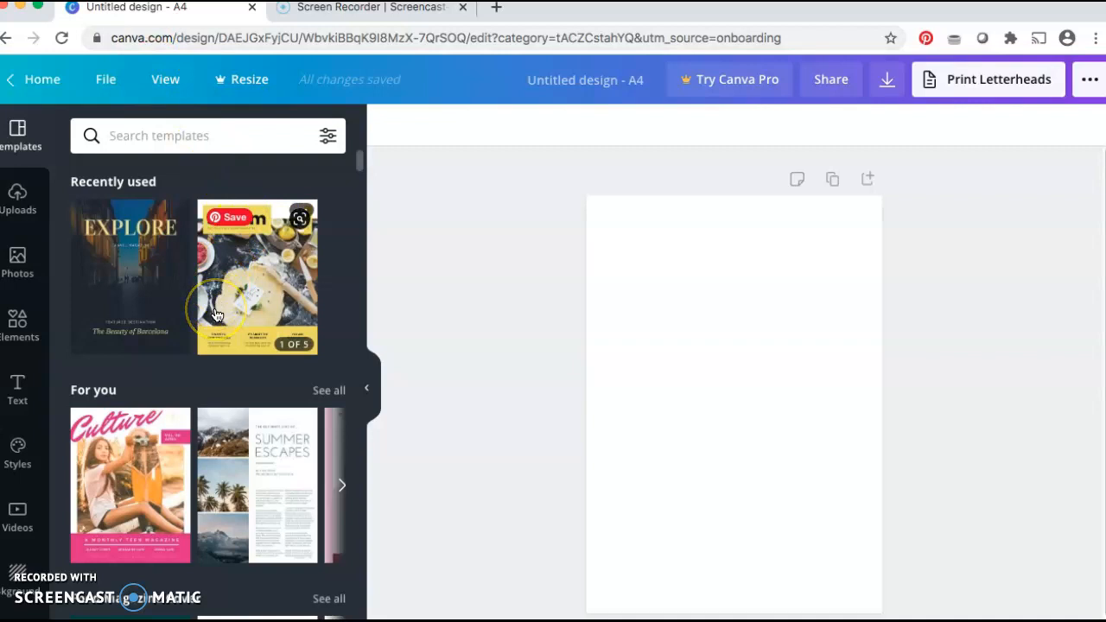
pyautogui.scroll(-2, 217, 315)
pyautogui.scroll(-5, 217, 316)
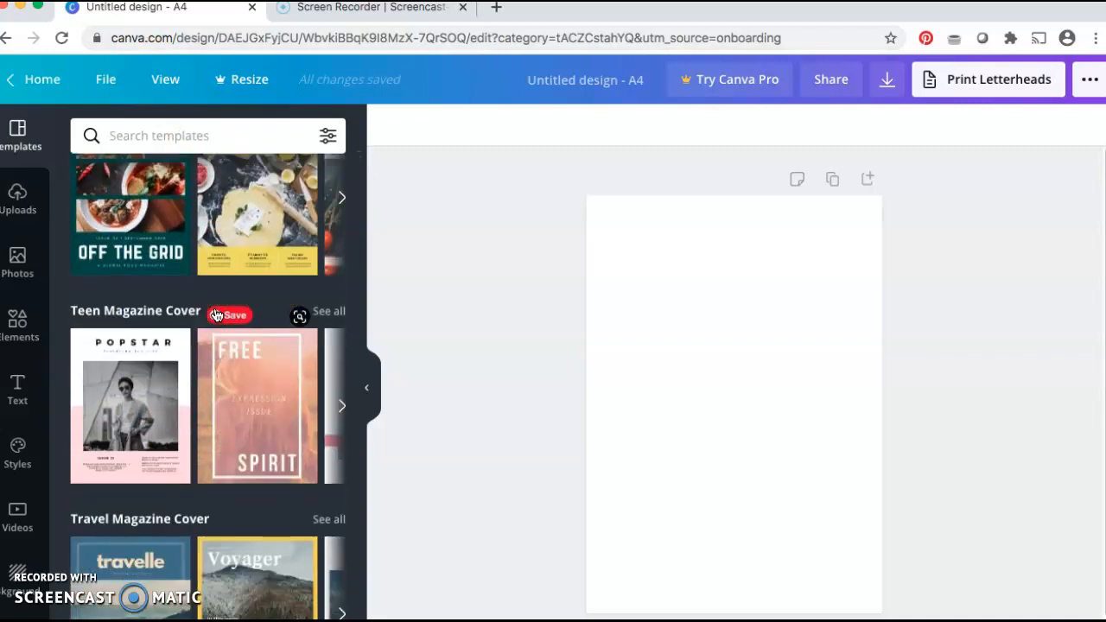
pyautogui.scroll(-10, 234, 371)
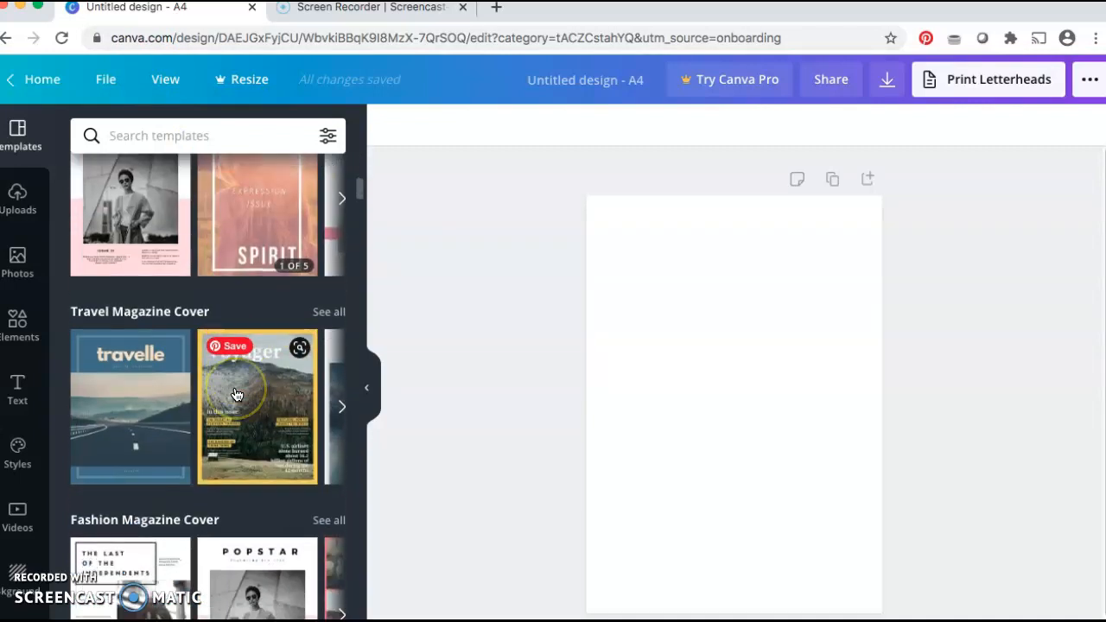
pyautogui.scroll(-10, 234, 395)
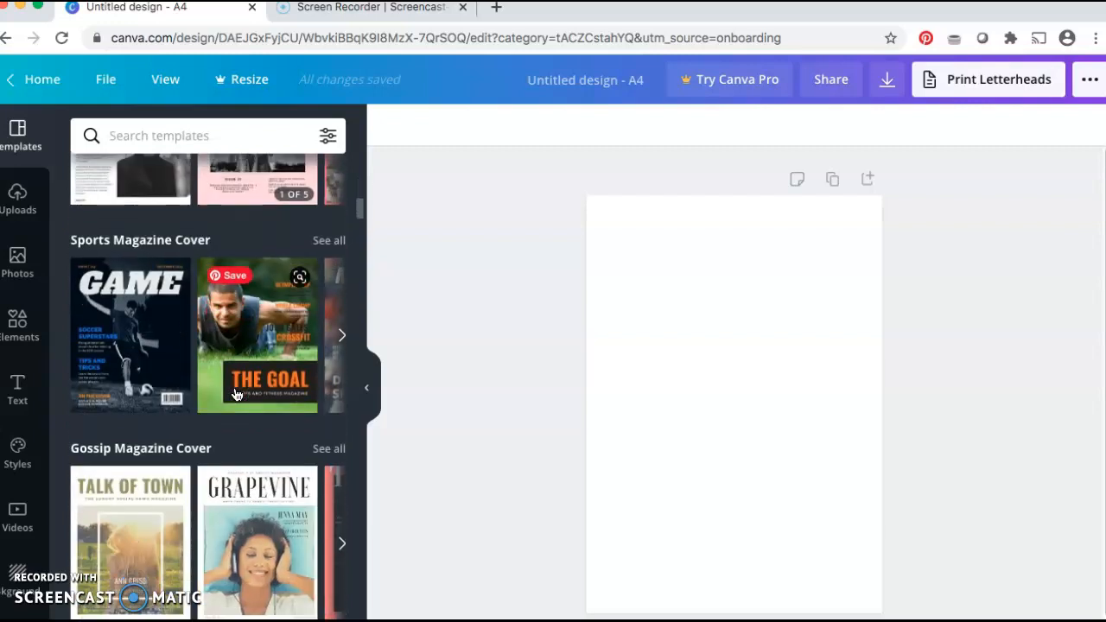
pyautogui.scroll(-10, 236, 395)
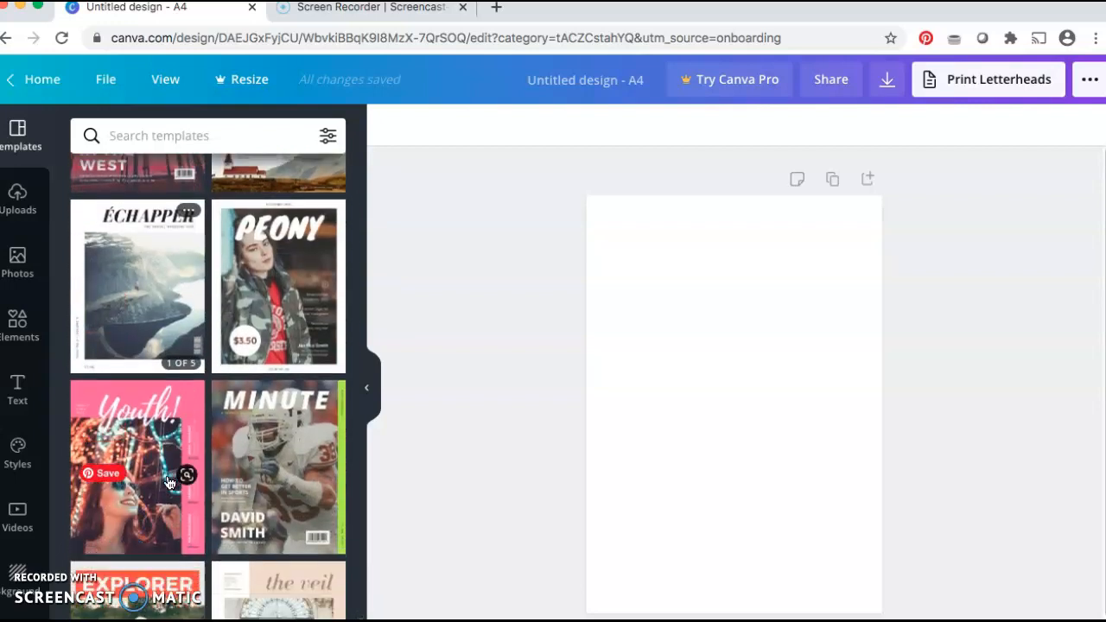
pyautogui.scroll(-10, 169, 482)
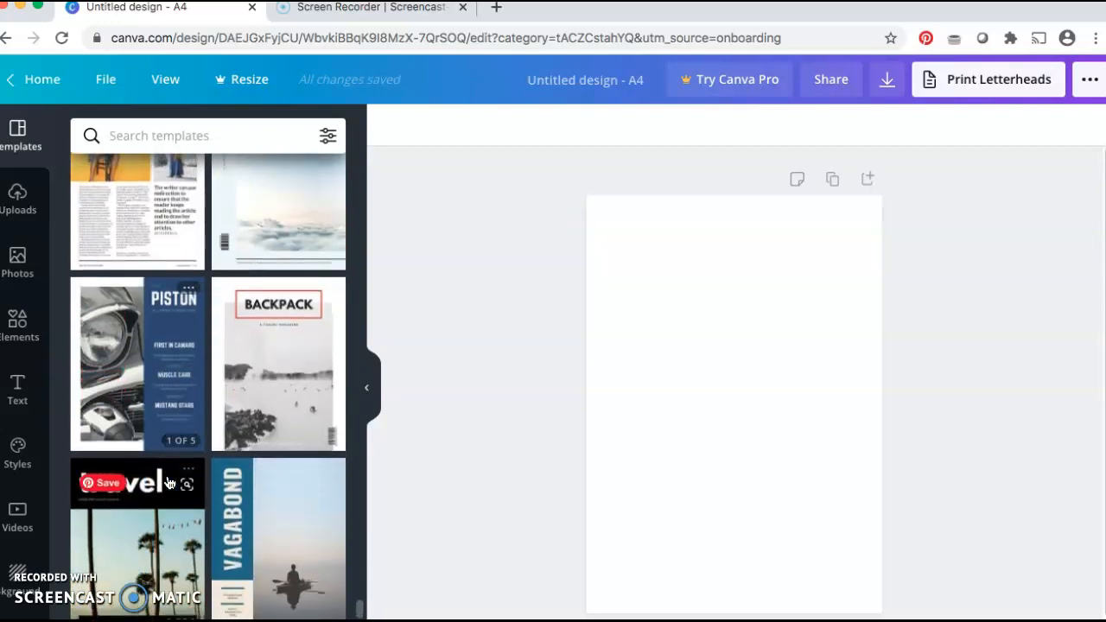
pyautogui.scroll(-5, 169, 482)
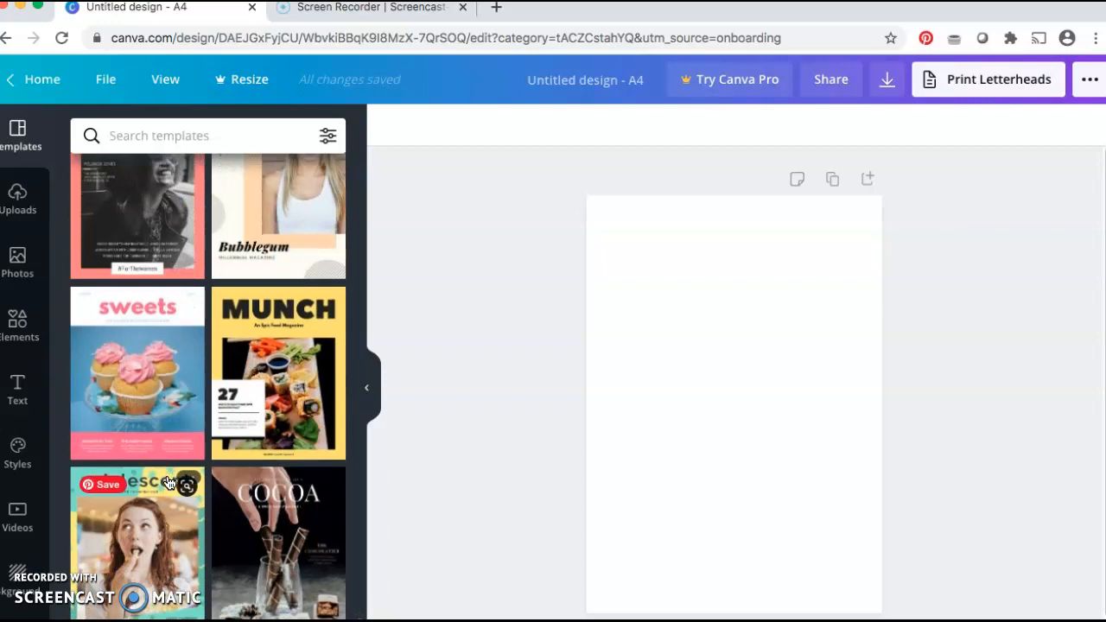
pyautogui.scroll(-10, 169, 483)
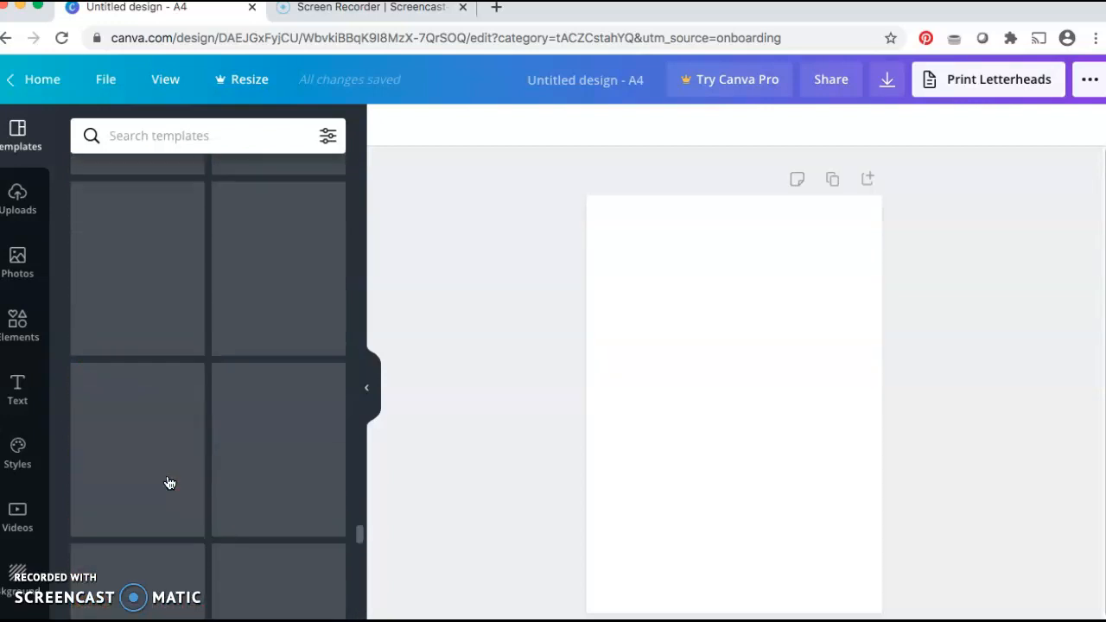
pyautogui.scroll(20, 169, 482)
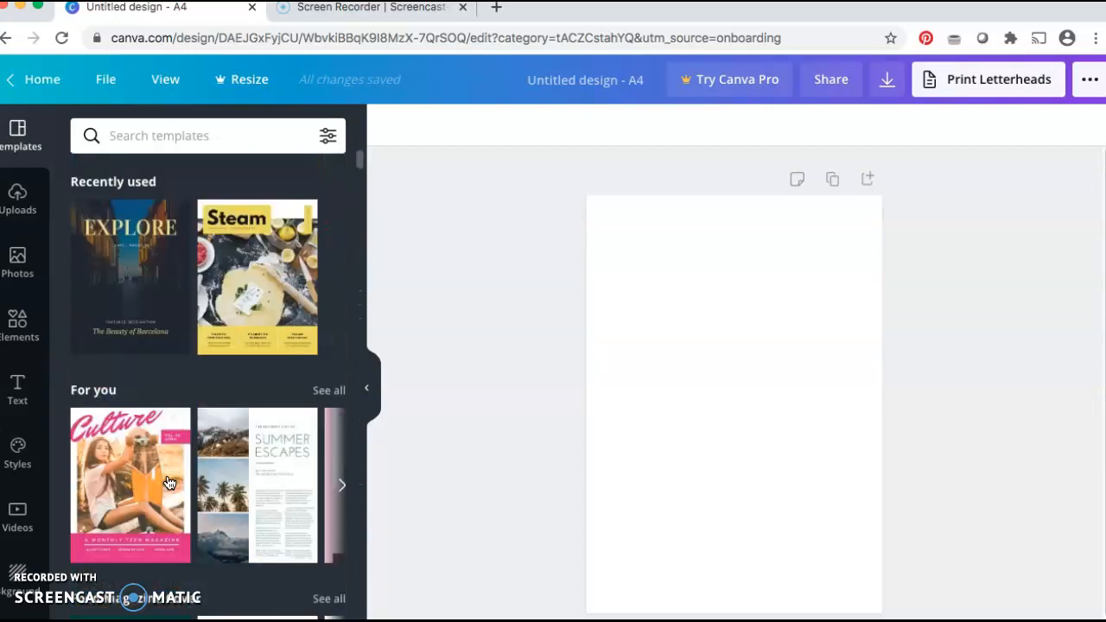
# Apply the EXPLORE travel magazine cover template to the blank page and remove its background street photo
pyautogui.click(165, 283)
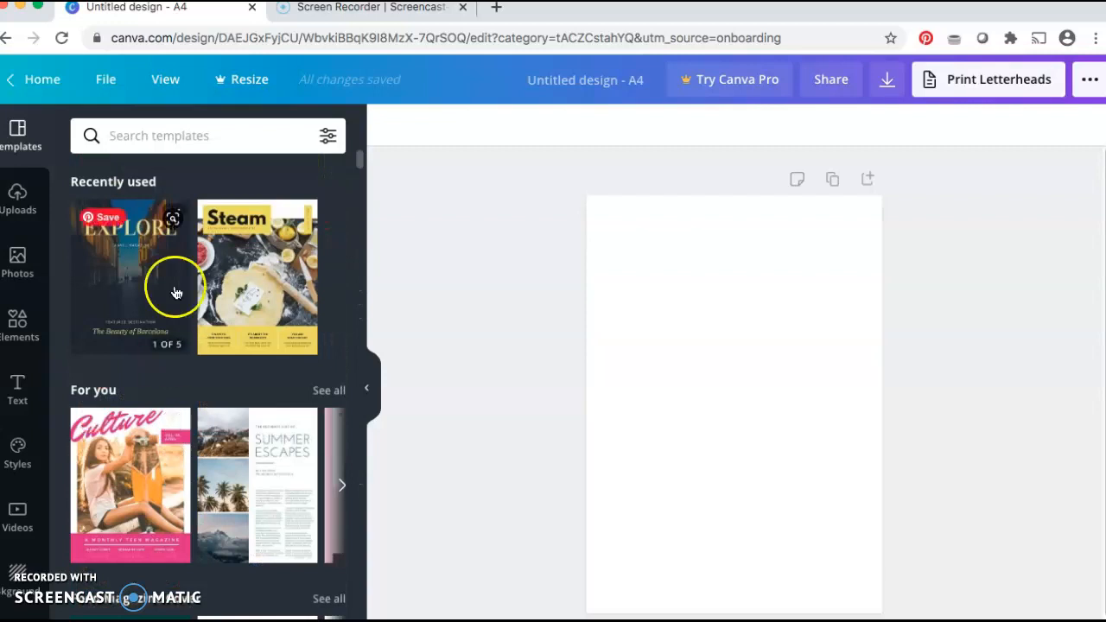
pyautogui.moveTo(144, 336); pyautogui.dragTo(692, 407)
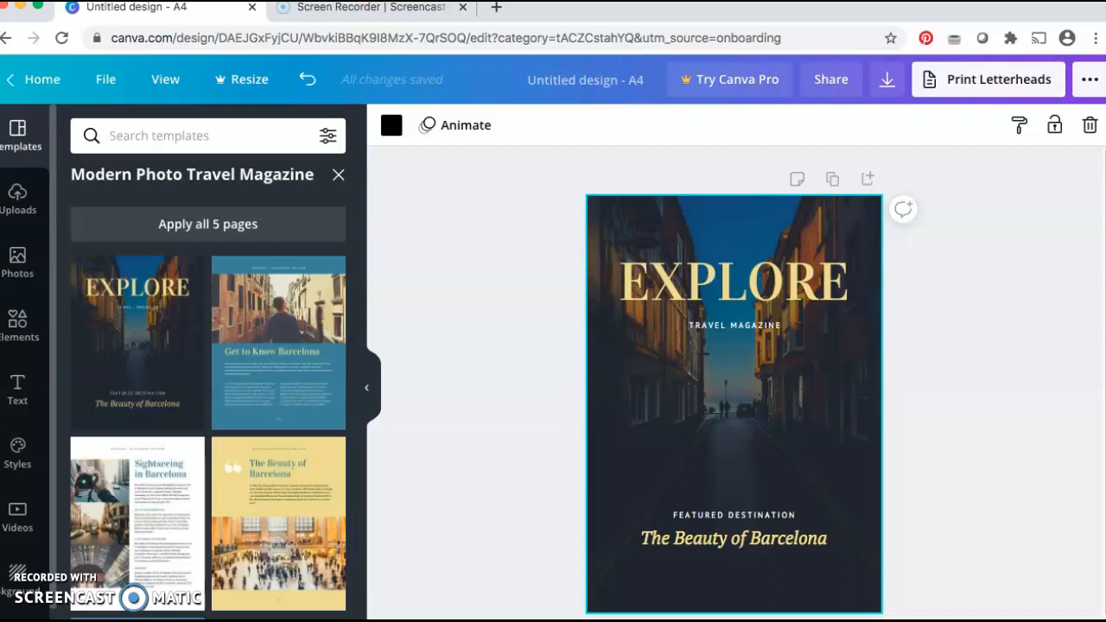
pyautogui.hotkey('ctrl', 'z')
pyautogui.click(616, 354)
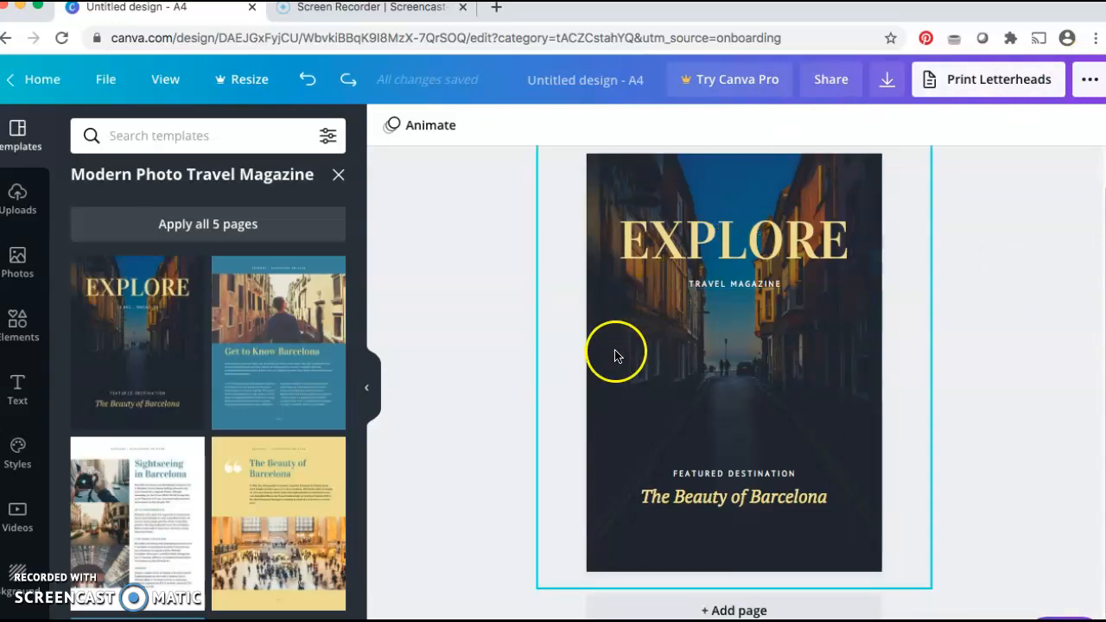
pyautogui.hotkey('ctrl', 'shift', 'z')
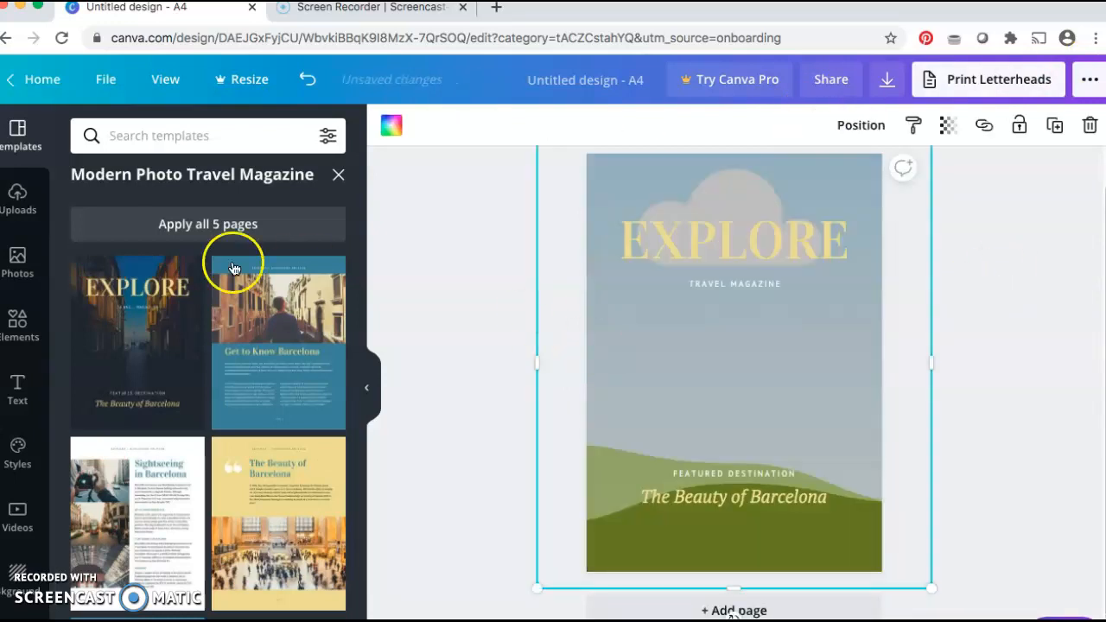
# Place the uploaded photo of the kneeling man on the cover and enlarge it to fill the whole page
pyautogui.click(17, 199)
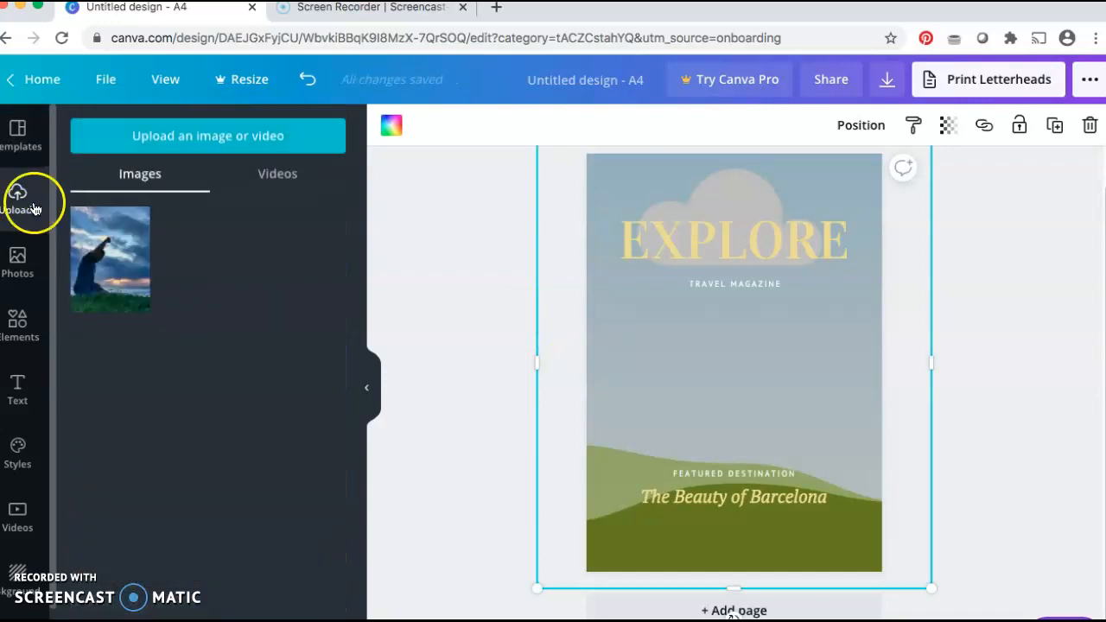
pyautogui.click(125, 282)
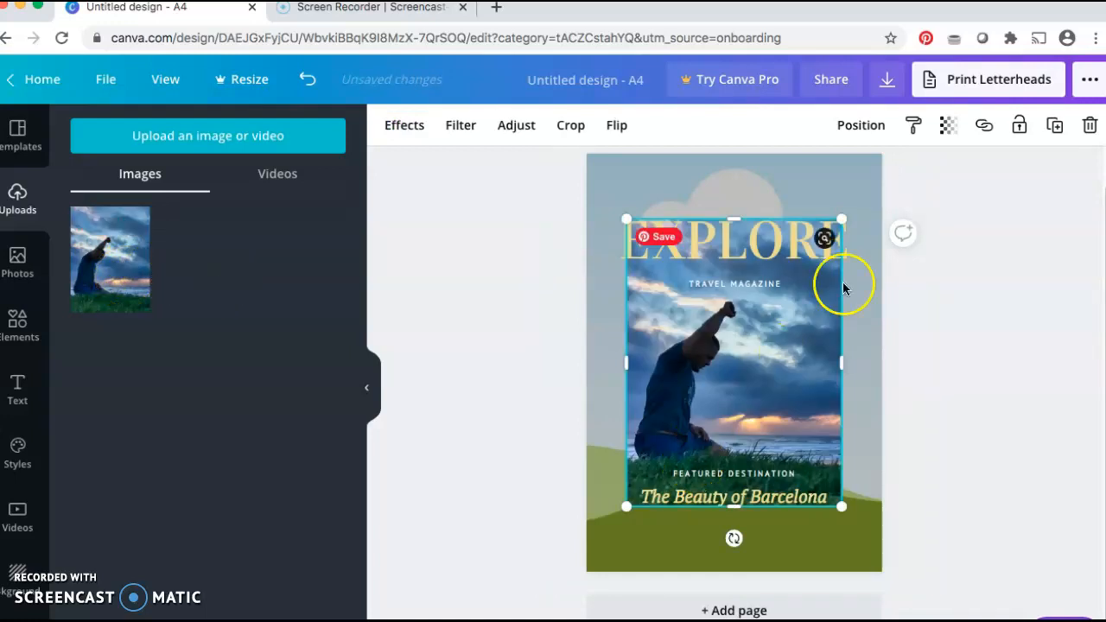
pyautogui.moveTo(837, 220); pyautogui.dragTo(890, 154)
pyautogui.moveTo(627, 506); pyautogui.dragTo(578, 576)
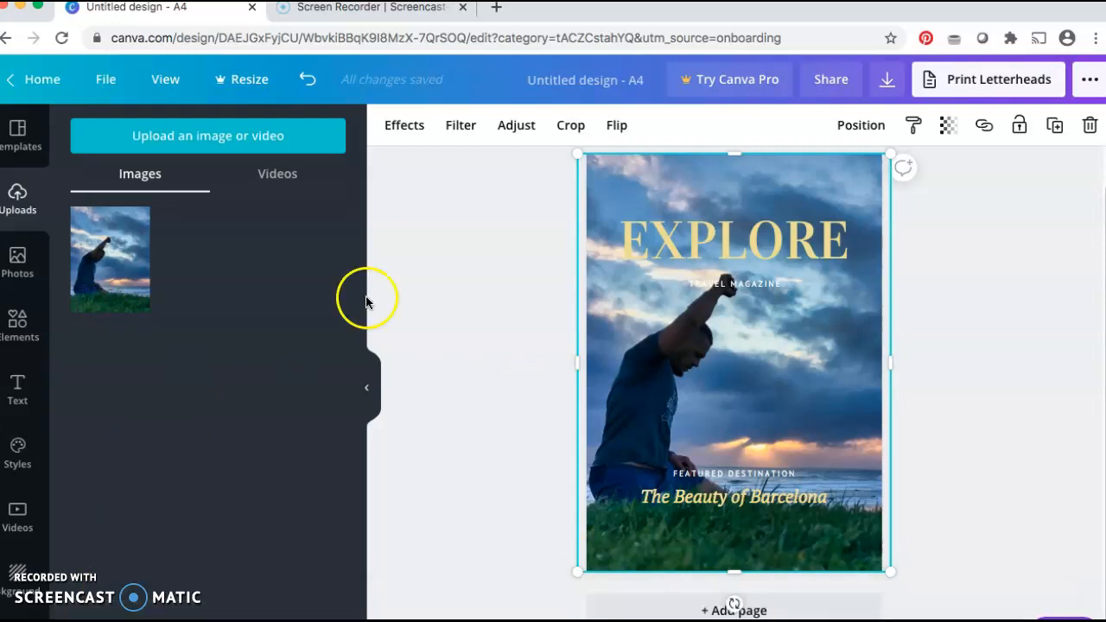
# Try out various glitch effects on the cover photo, including Split, Radiate, Trace, Fluorite and Opal
pyautogui.click(404, 127)
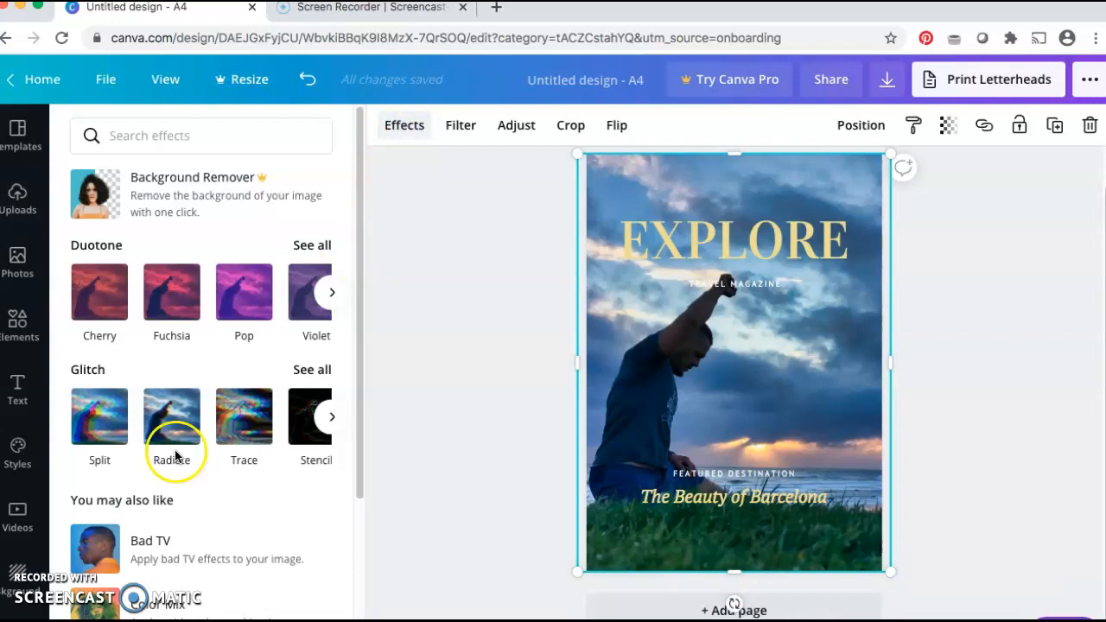
pyautogui.click(95, 415)
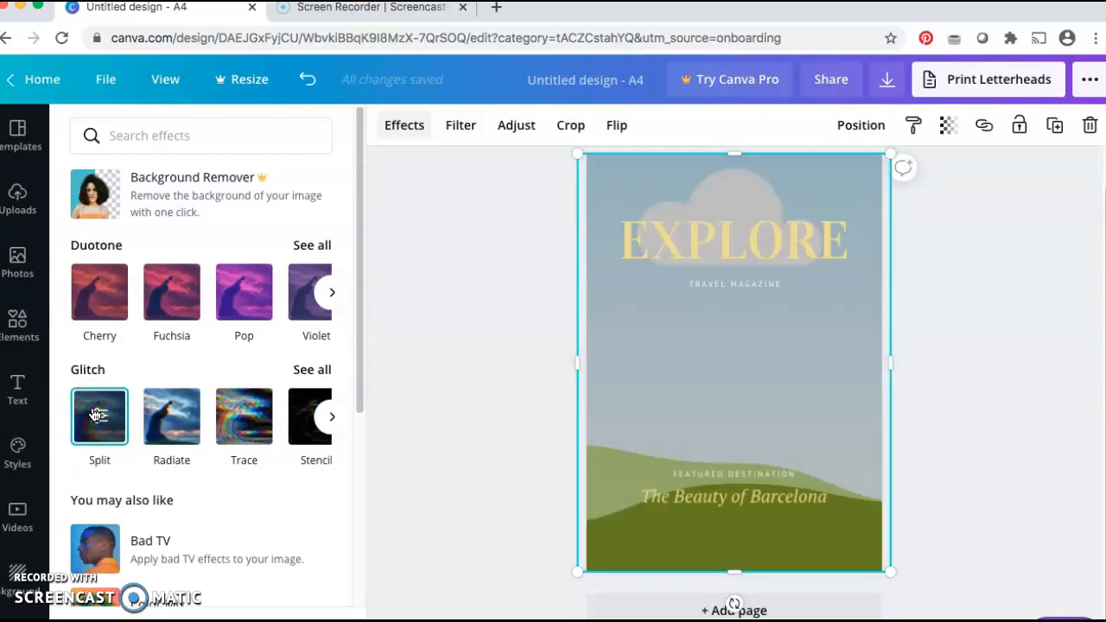
pyautogui.click(187, 427)
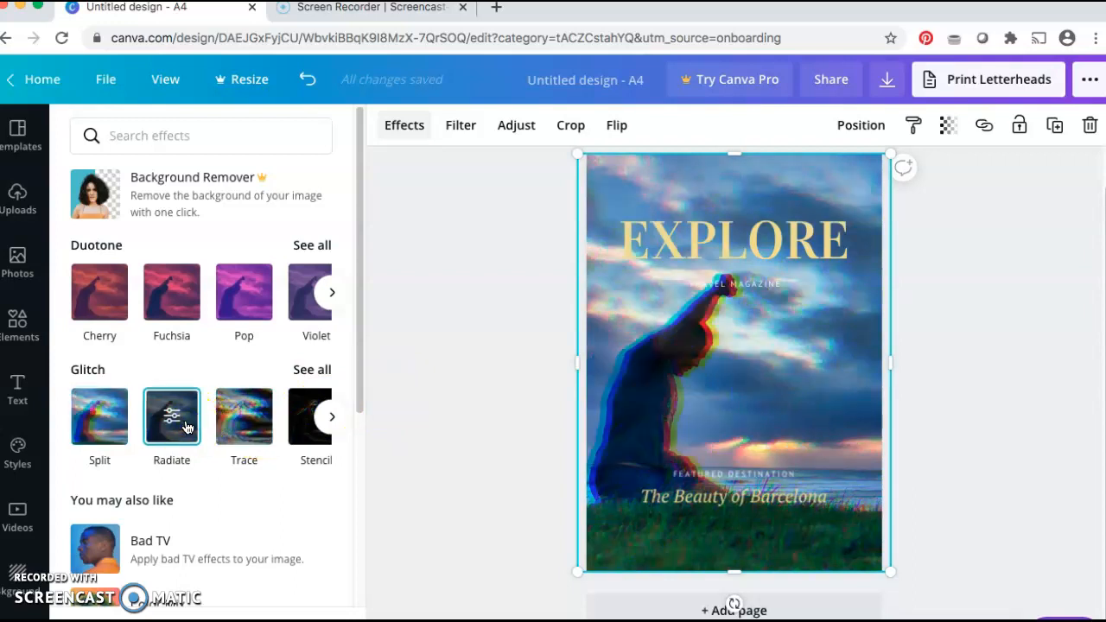
pyautogui.click(221, 417)
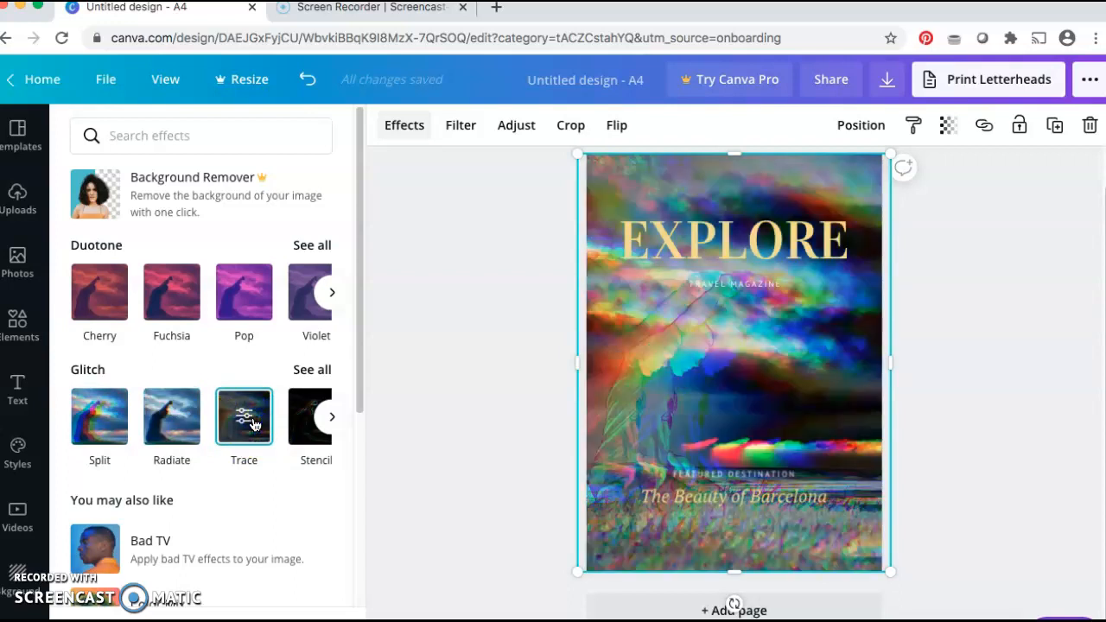
pyautogui.hscroll(3, 253, 424)
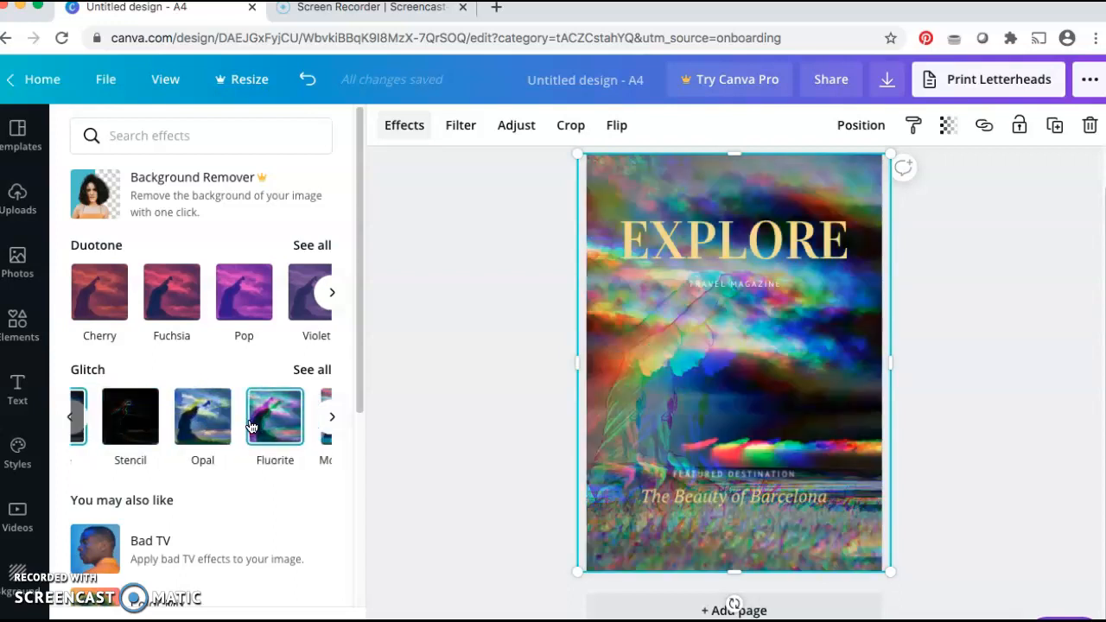
pyautogui.click(266, 421)
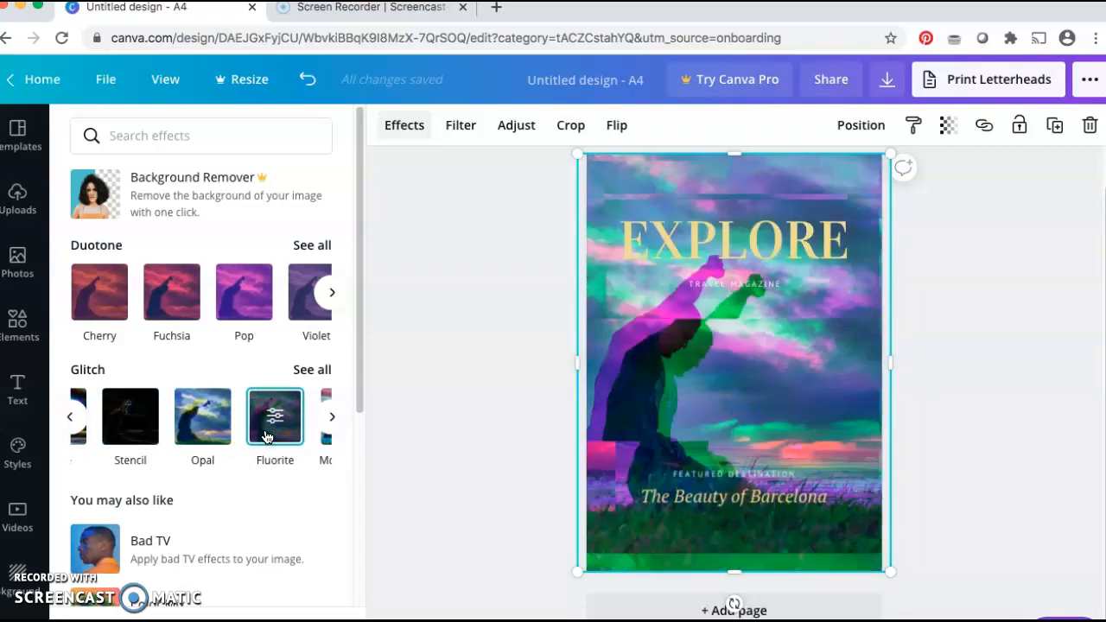
pyautogui.click(207, 432)
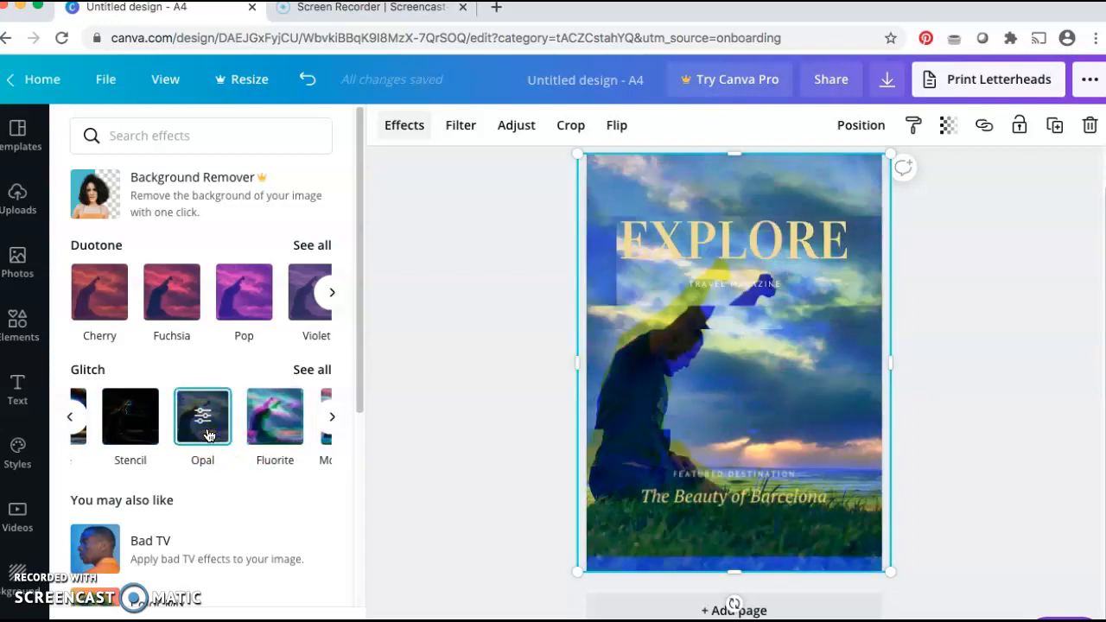
pyautogui.hscroll(2, 207, 434)
pyautogui.click(209, 432)
# Apply the Radiate glitch effect to the cover photo and look over the available filters
pyautogui.hscroll(-2, 231, 427)
pyautogui.hscroll(-2, 231, 426)
pyautogui.click(173, 416)
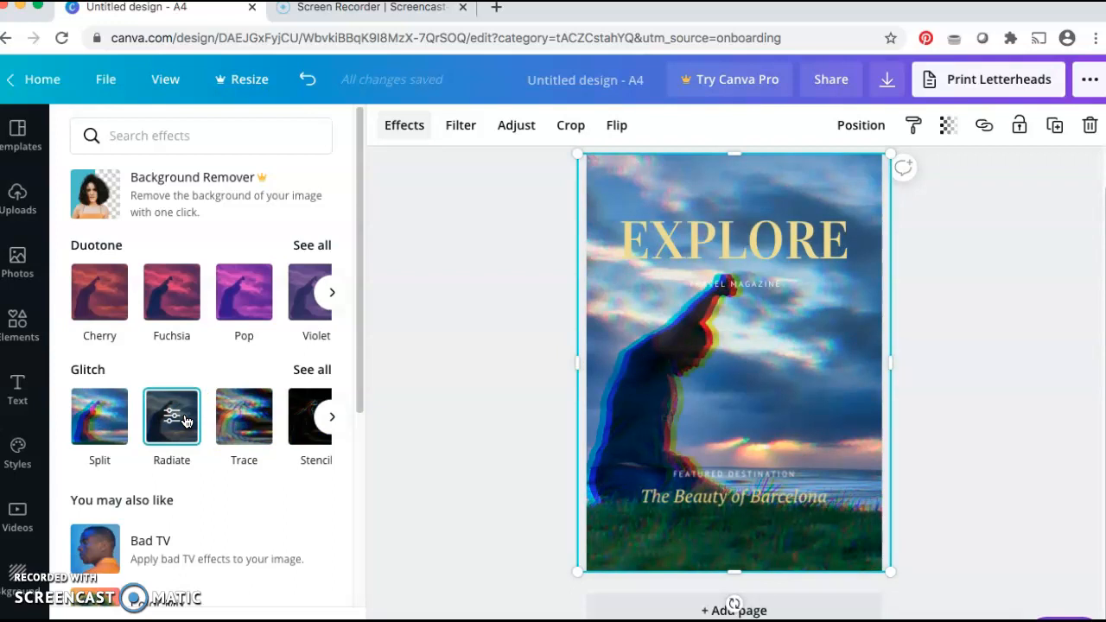
pyautogui.click(461, 127)
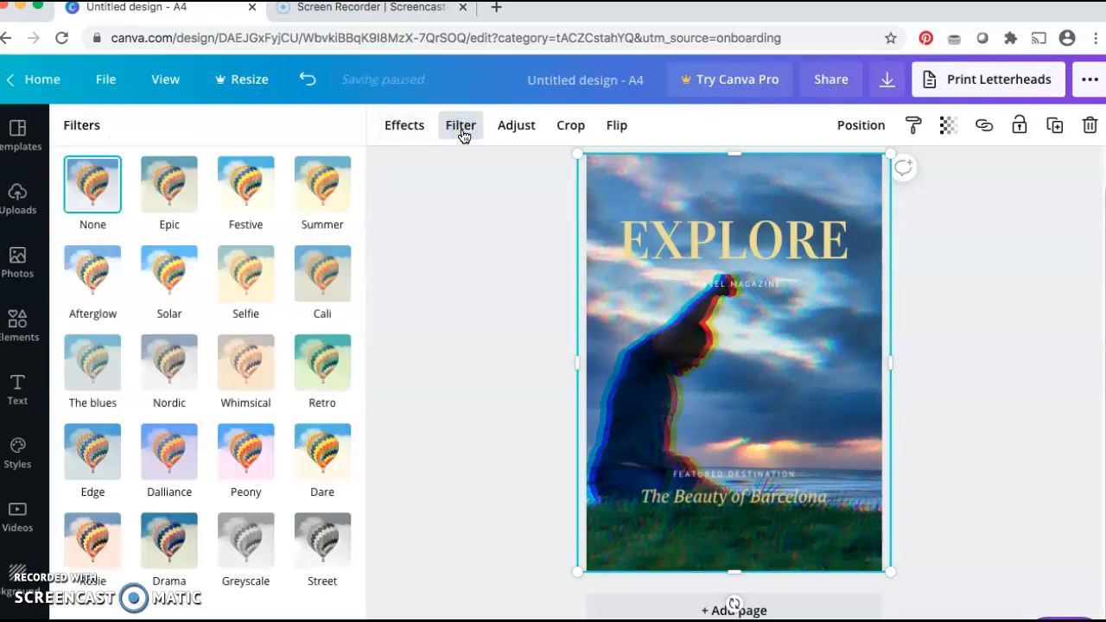
pyautogui.click(408, 128)
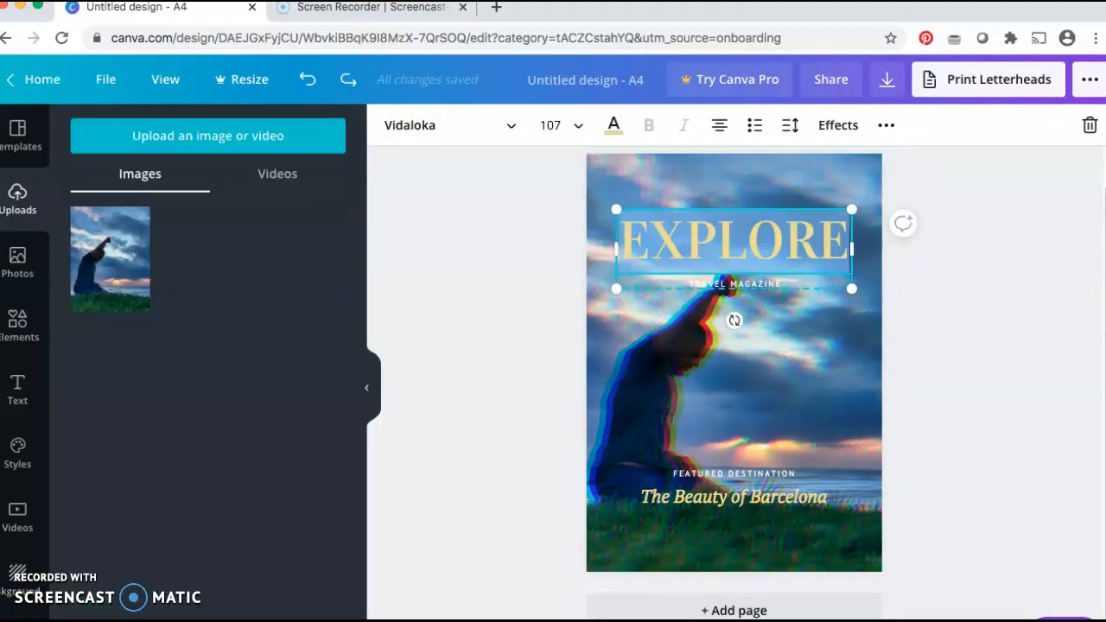
# Replace the EXPLORE title text on the cover with REACT!ON
pyautogui.press('BackSpace')
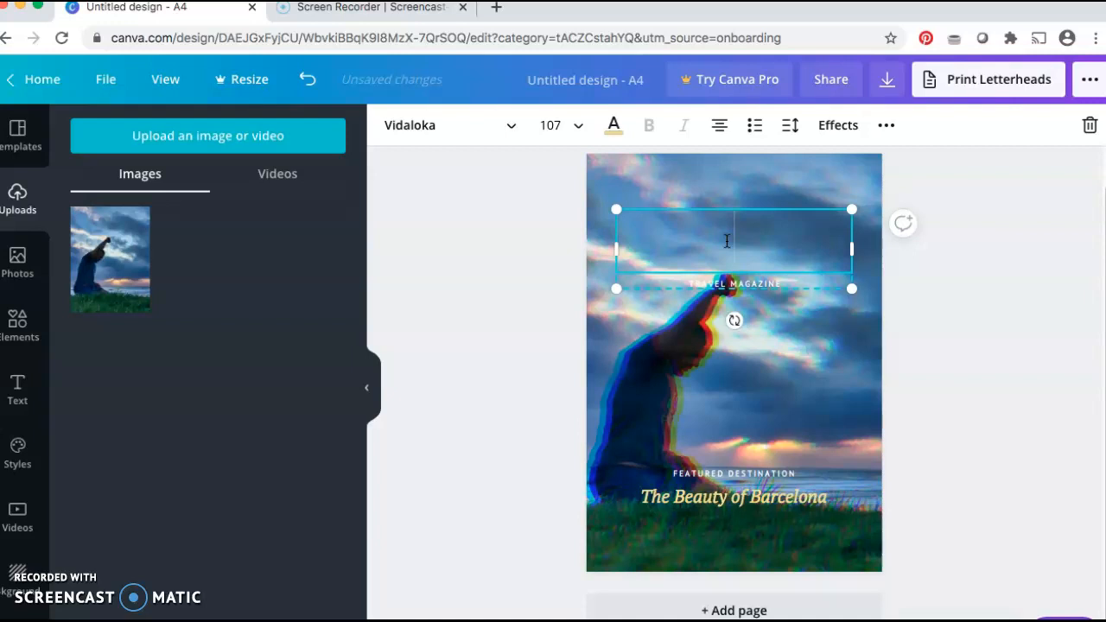
pyautogui.write('RE')
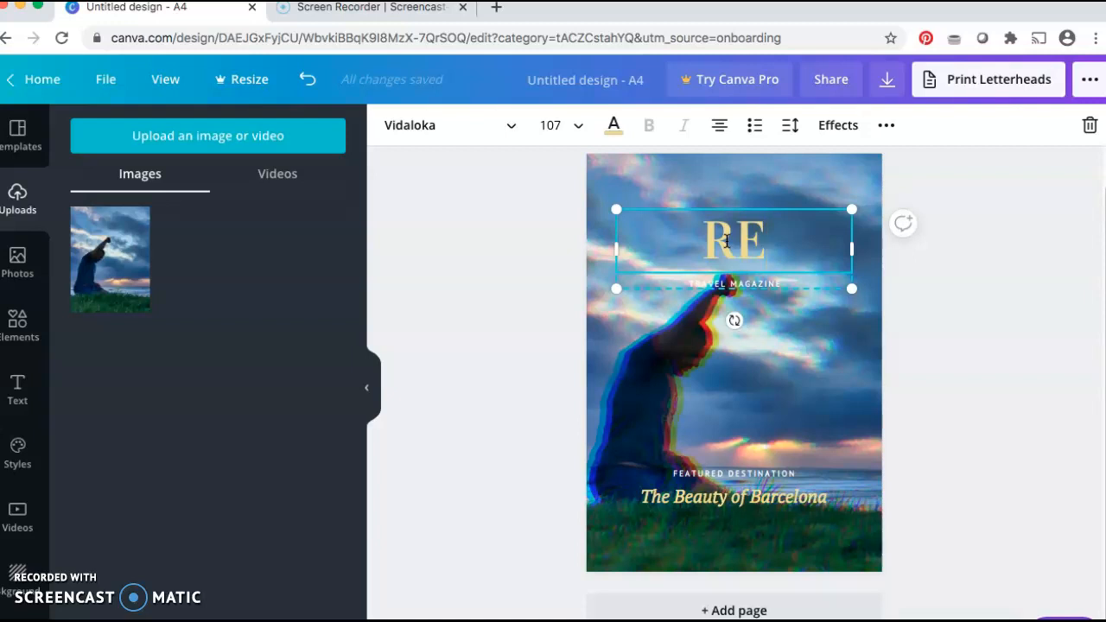
pyautogui.write('A')
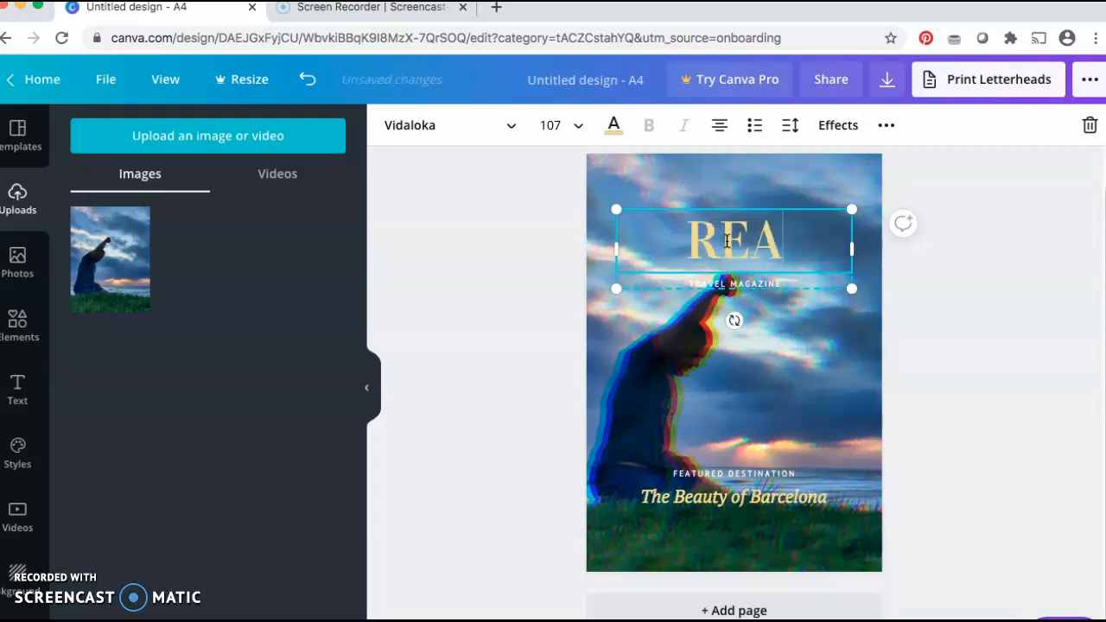
pyautogui.write('CTION')
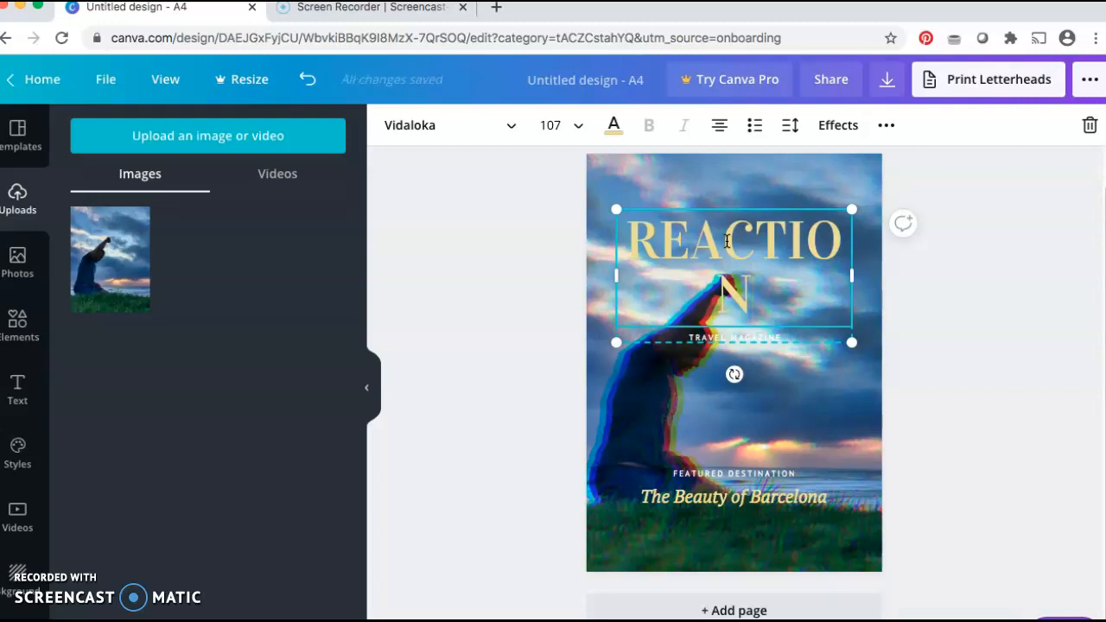
pyautogui.press('BackSpace')
pyautogui.press('BackSpace')
pyautogui.press('BackSpace')
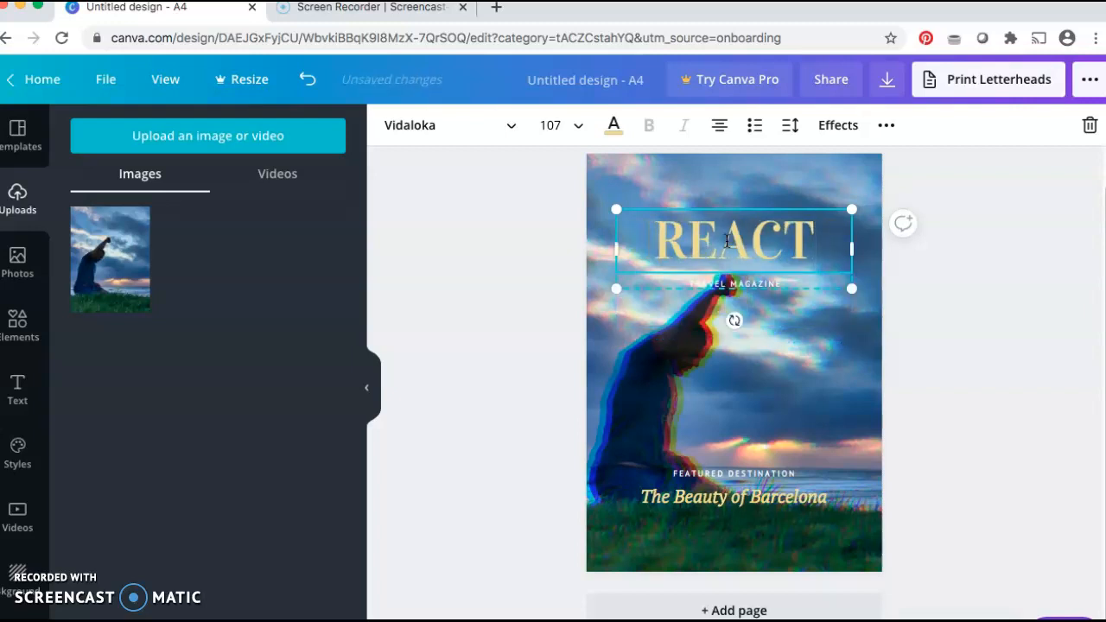
pyautogui.write('!')
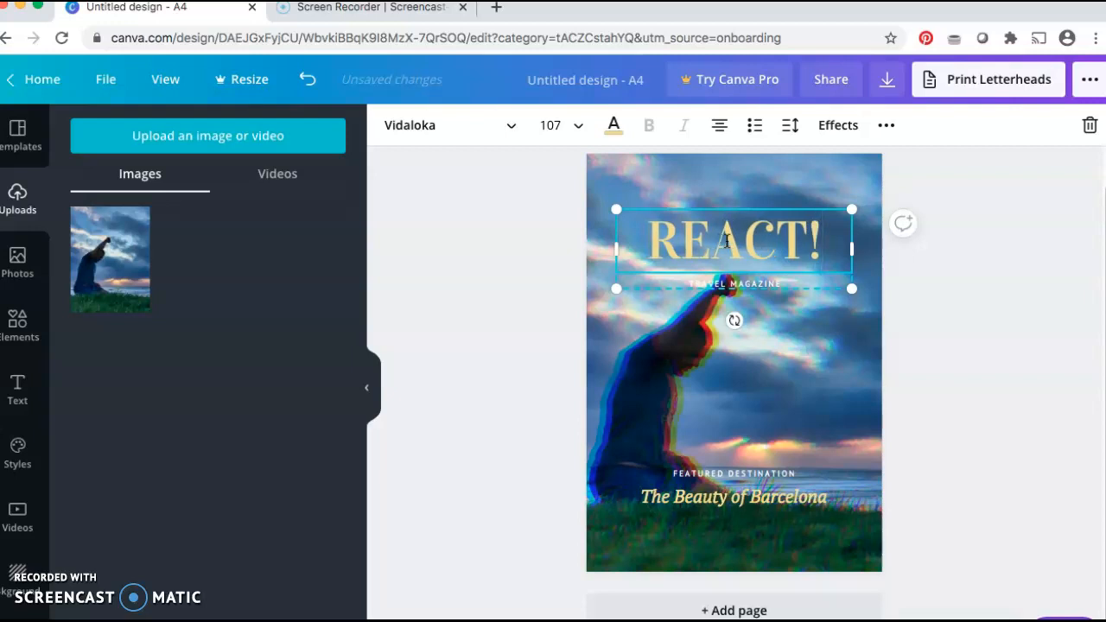
pyautogui.write('ON')
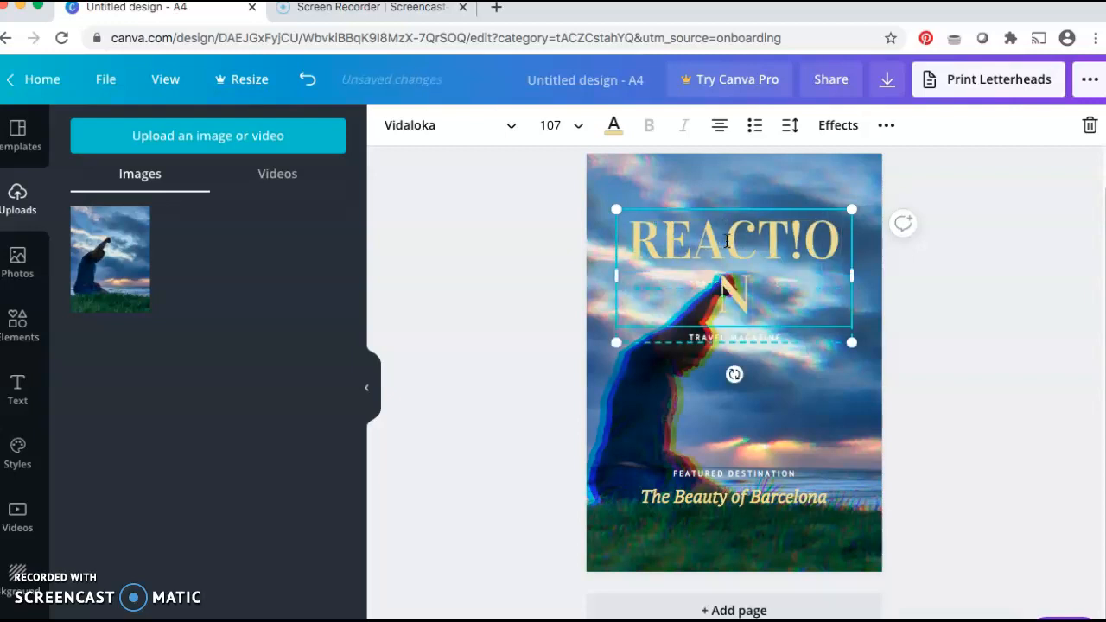
# Enlarge the title's text box slightly and set its font size to 100 to fit REACT!ON on one line
pyautogui.moveTo(870, 343); pyautogui.dragTo(859, 345)
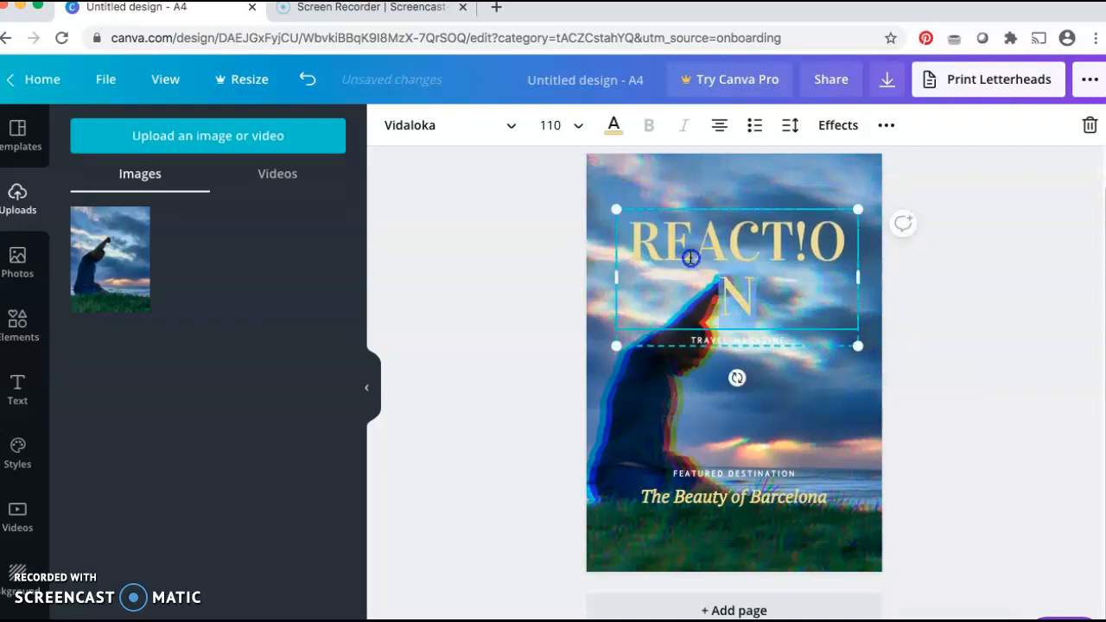
pyautogui.click(577, 129)
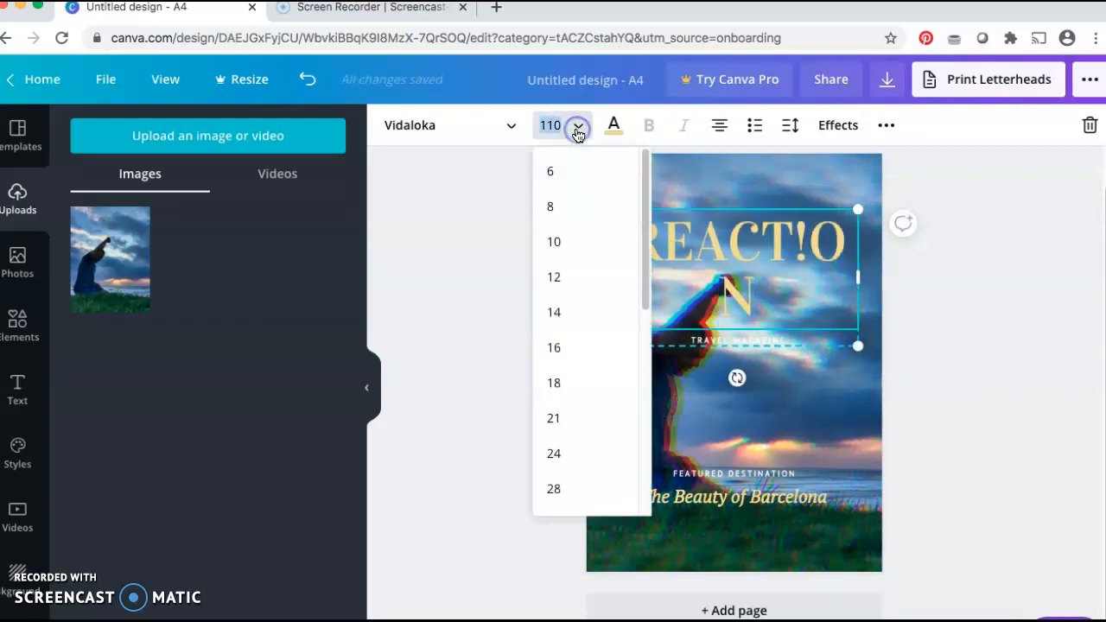
pyautogui.scroll(-5, 593, 432)
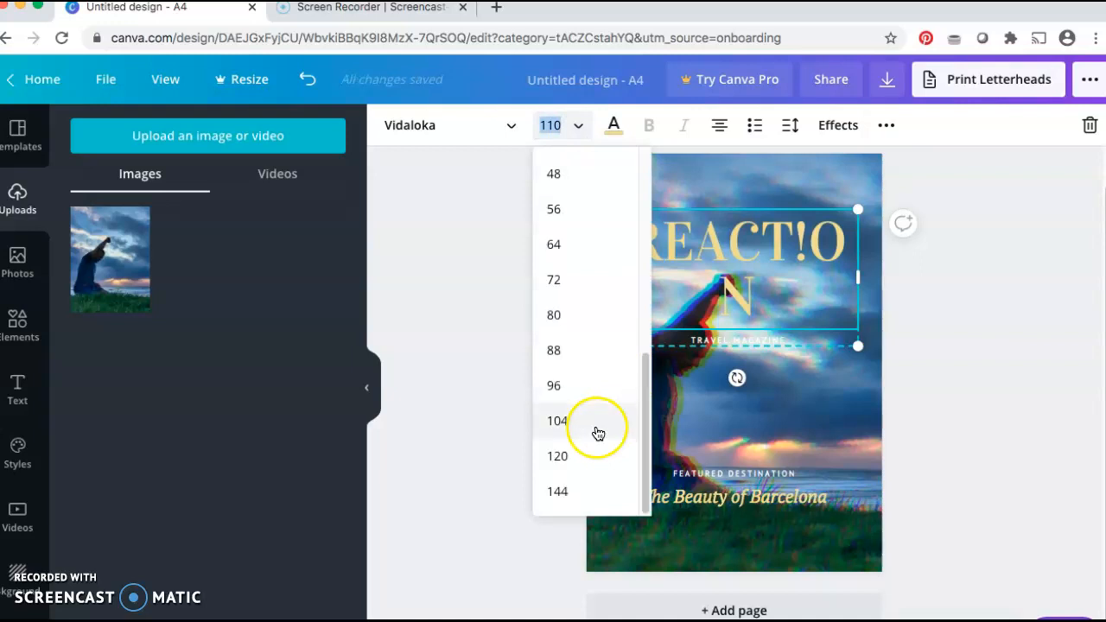
pyautogui.click(577, 467)
pyautogui.click(581, 128)
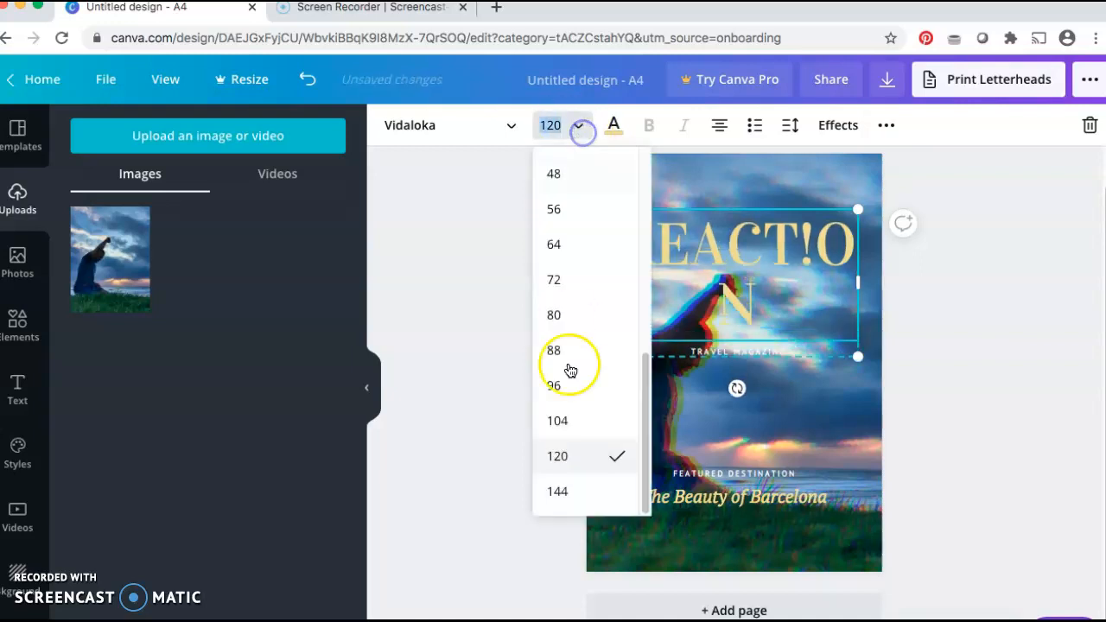
pyautogui.click(559, 420)
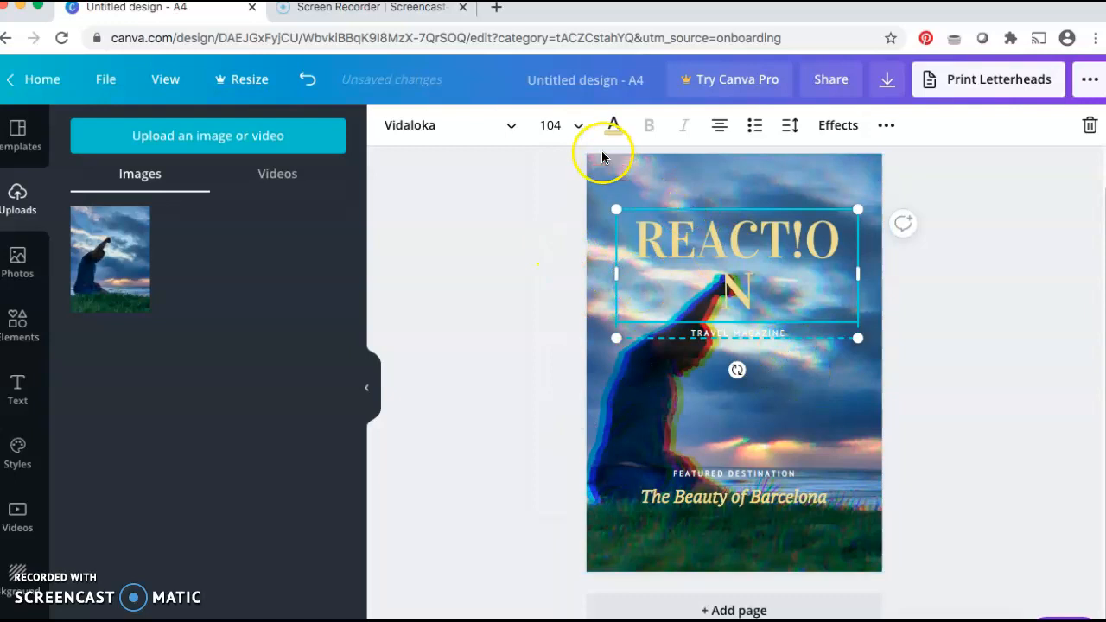
pyautogui.click(550, 124)
pyautogui.write('100')
pyautogui.press('Return')
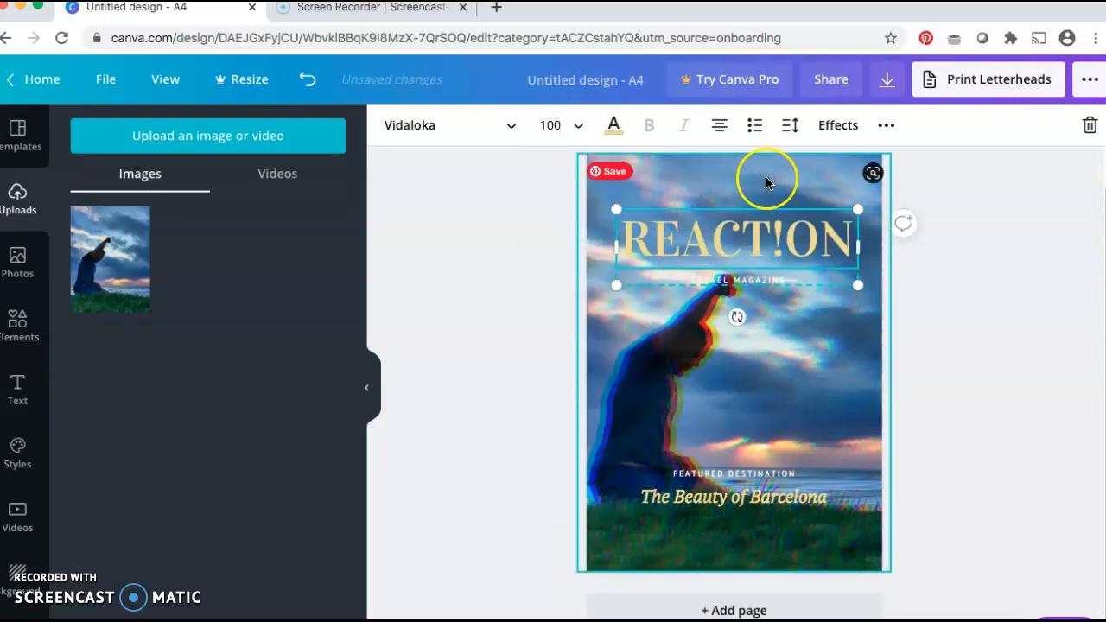
# Replace the TRAVEL MAGAZINE subtitle beneath the title with CURRENT AFFAIRS MAGAZINE
pyautogui.click(778, 279)
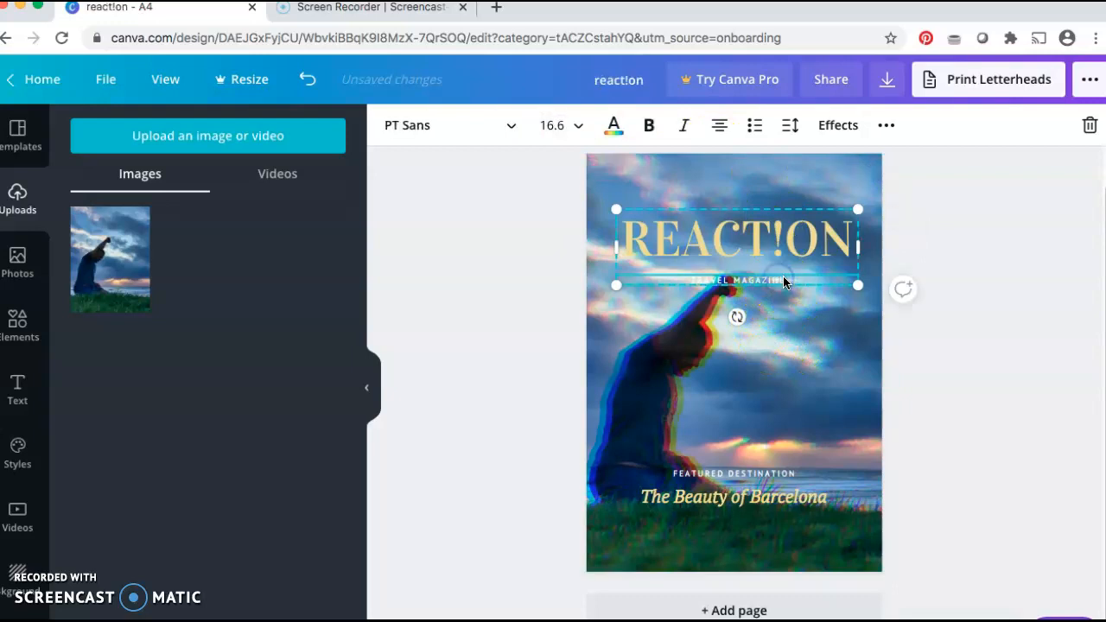
pyautogui.tripleClick(707, 280)
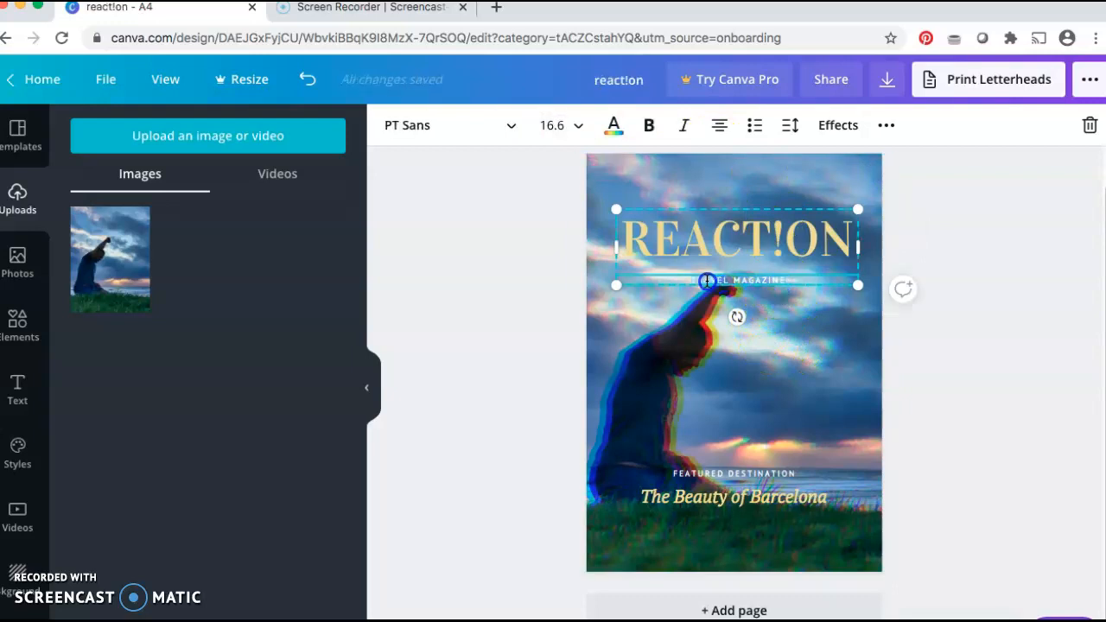
pyautogui.write('CURR')
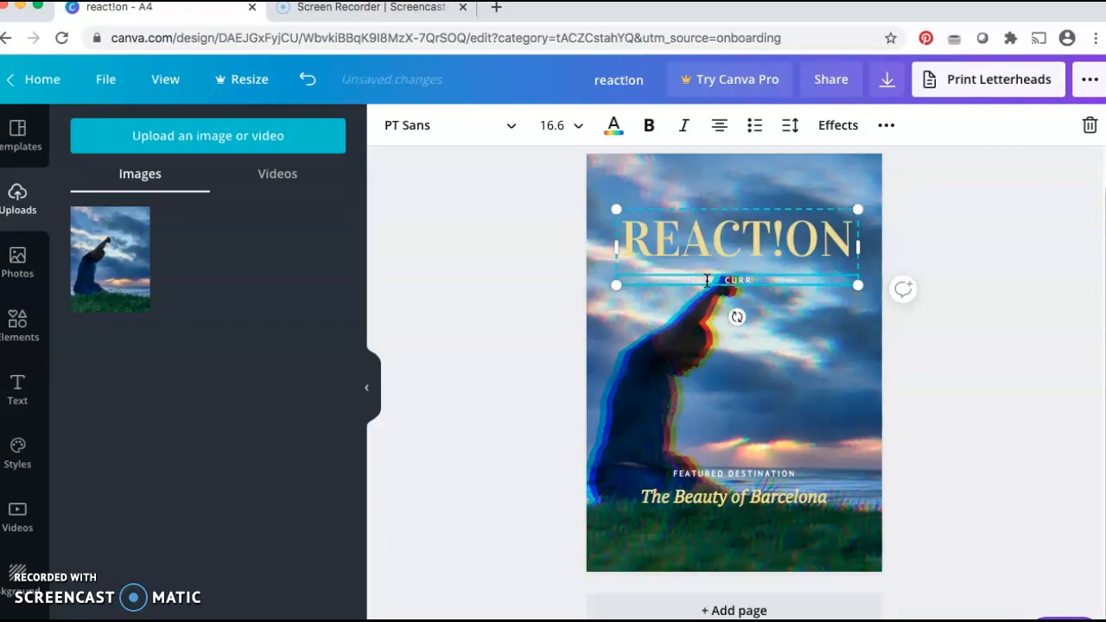
pyautogui.write('ENT AFFA')
pyautogui.write('IRS #46')
pyautogui.write('AZINE')
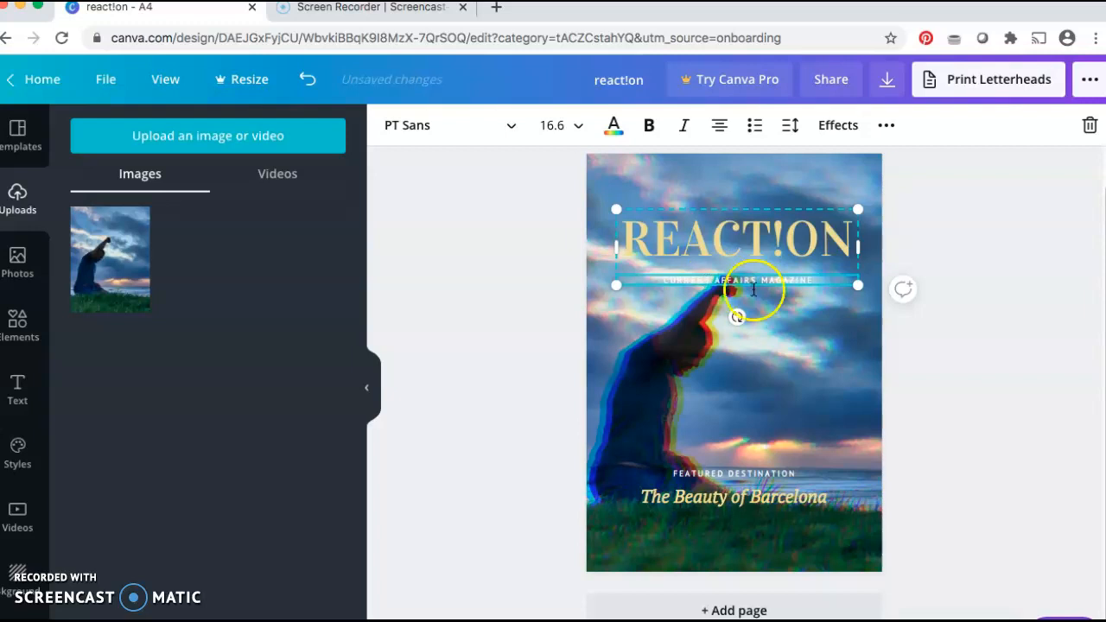